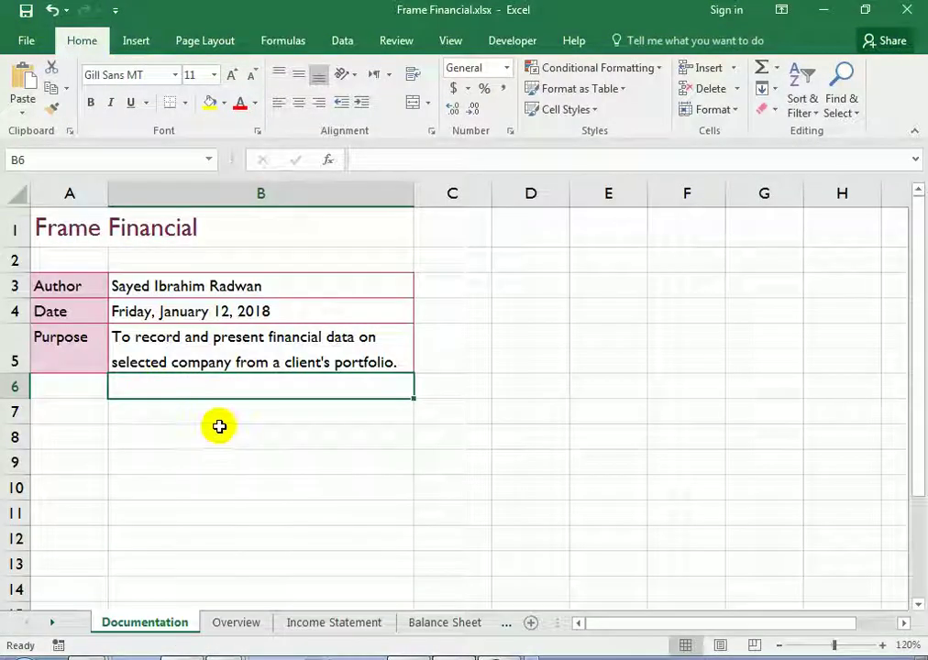
- Open the Custom Header editor from Page Layout's Page Setup Header/Footer settings
left_click(218, 46)
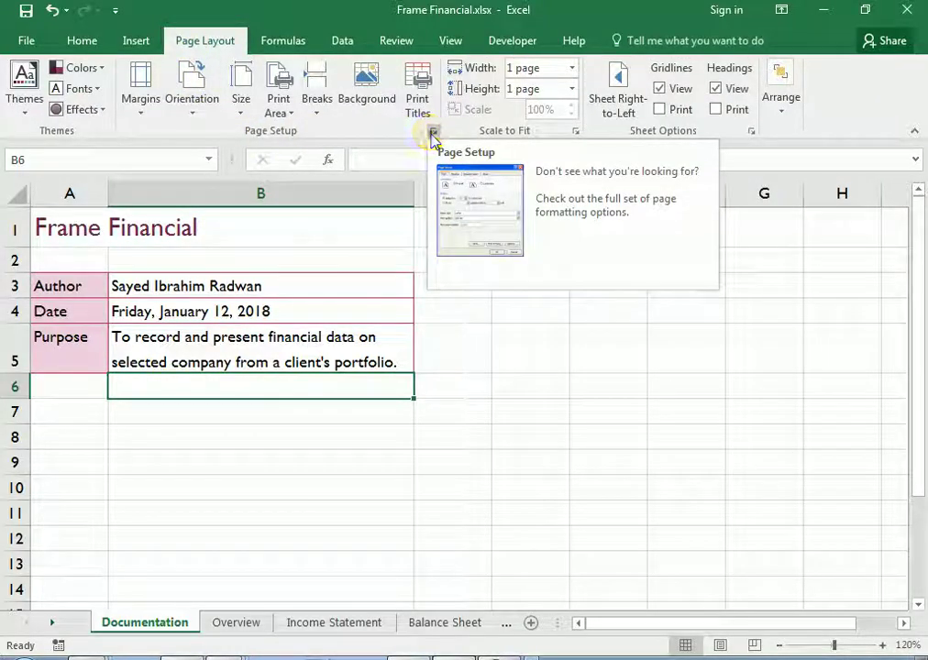
left_click(431, 131)
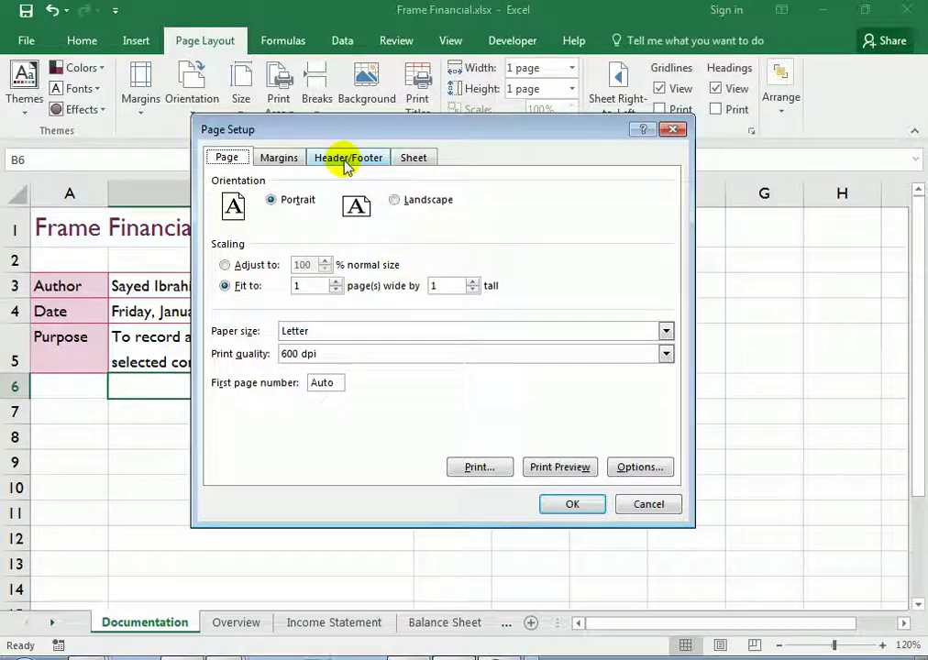
left_click(346, 160)
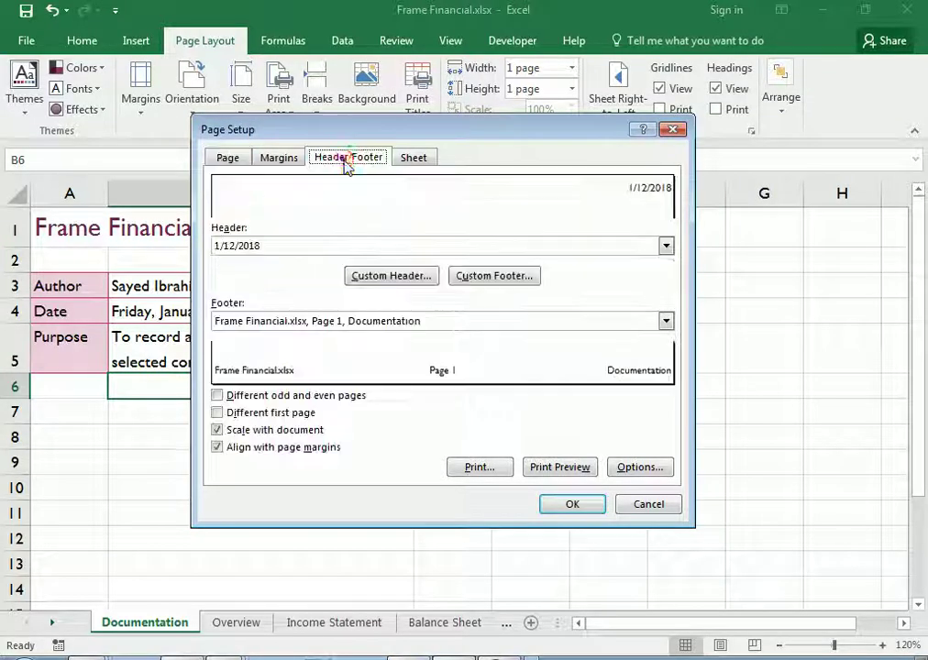
left_click(370, 277)
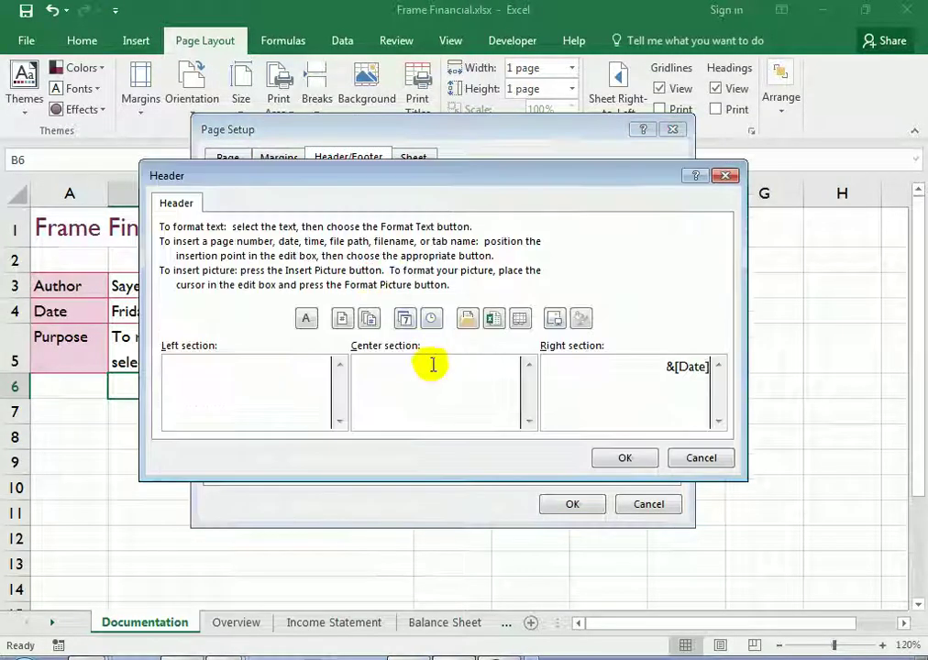
key("alt+Tab")
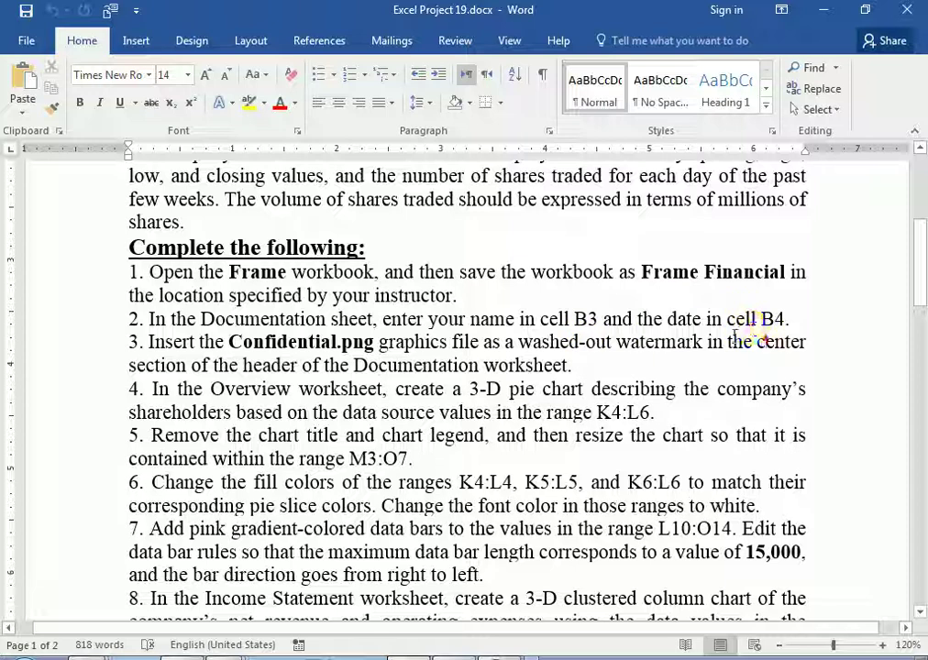
key("alt+Tab")
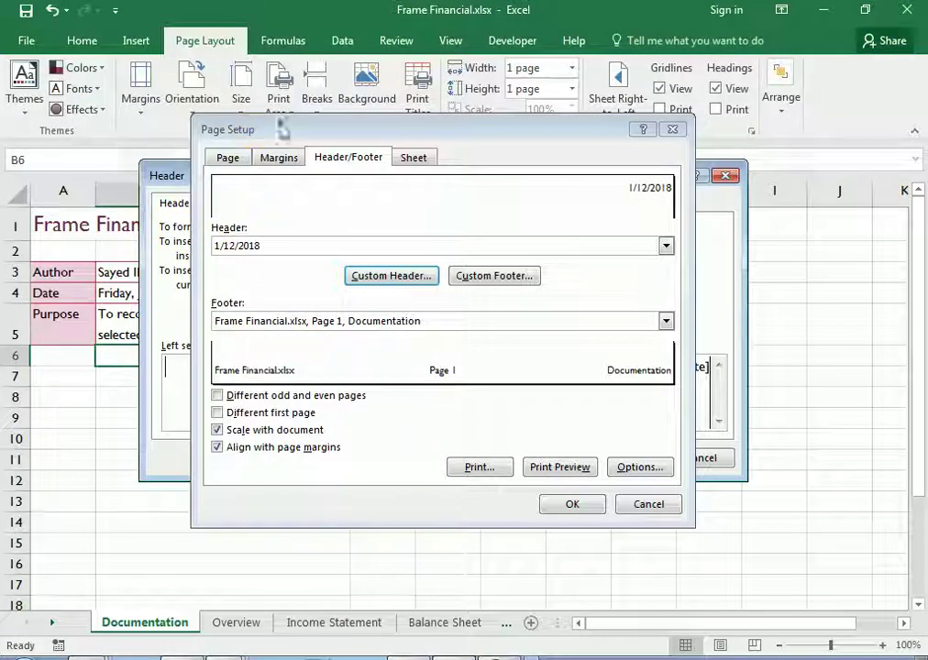
- Reopen the Custom Header editor and start inserting a local picture into the center section
mouse_move(169, 175)
left_mouse_down()
mouse_move(605, 332)
mouse_move(367, 11)
left_mouse_up()
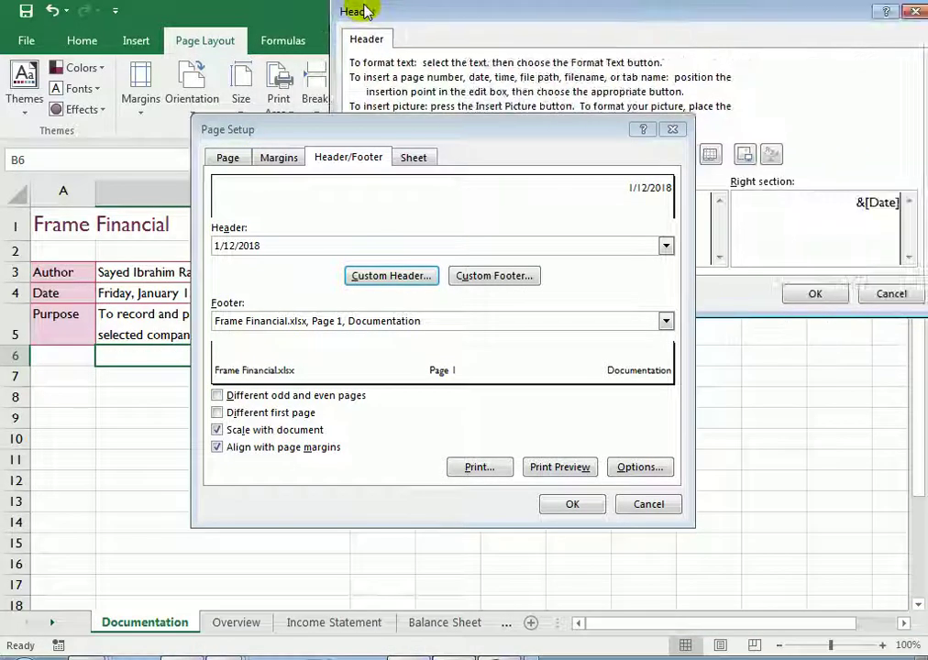
left_click(891, 294)
mouse_move(455, 128)
left_mouse_down()
mouse_move(762, 79)
mouse_move(770, 9)
left_mouse_up()
left_click(703, 153)
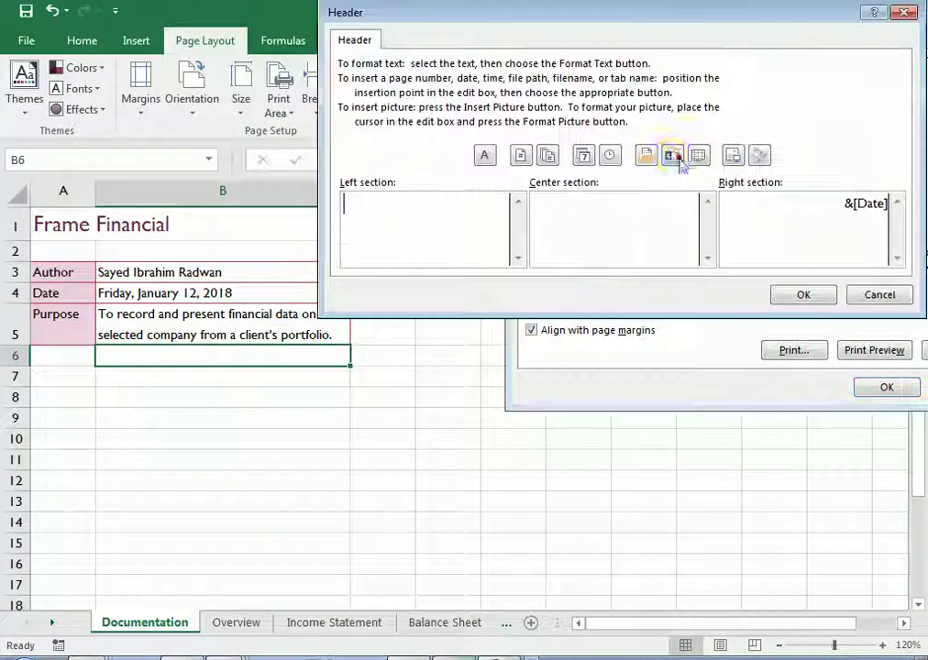
left_click_drag(586, 11, 341, 88)
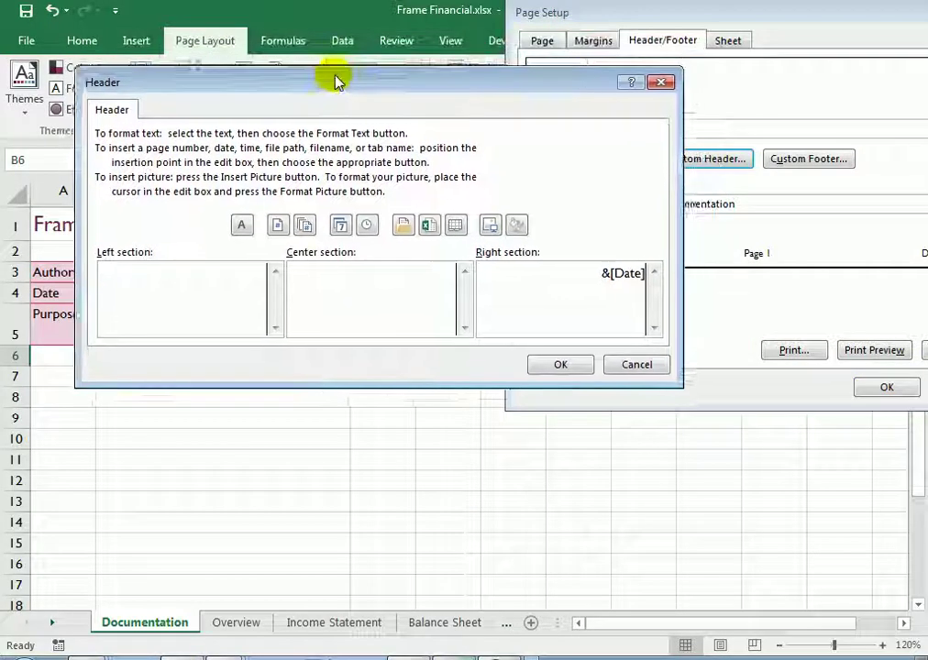
left_click(356, 280)
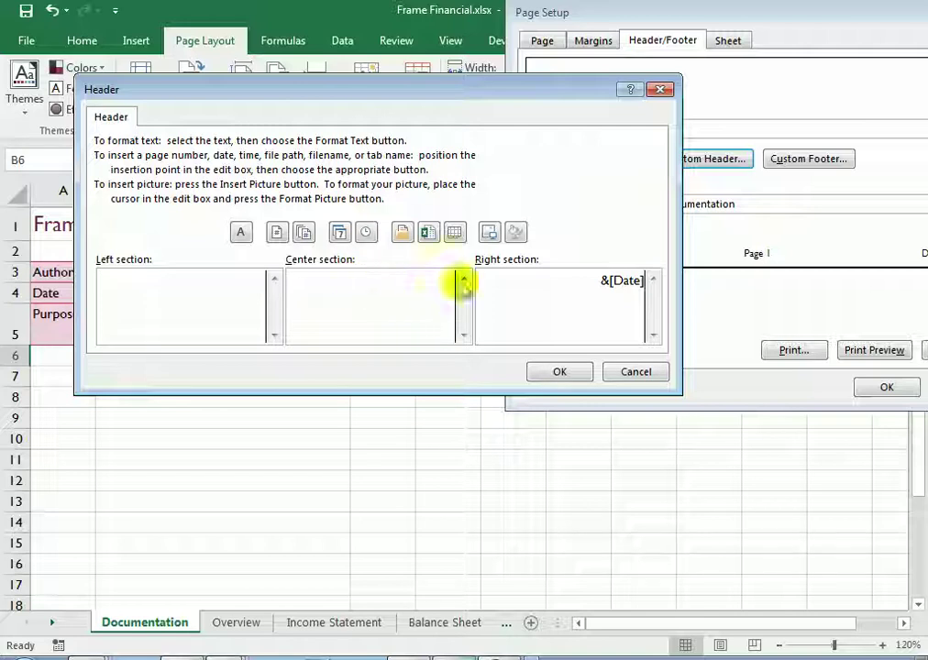
left_click(491, 236)
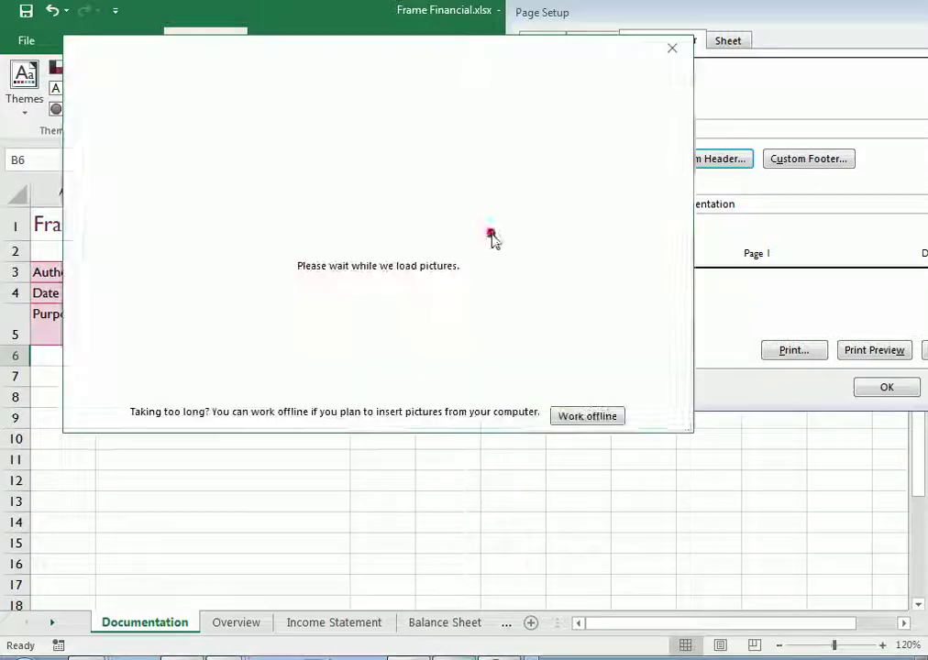
left_click(570, 416)
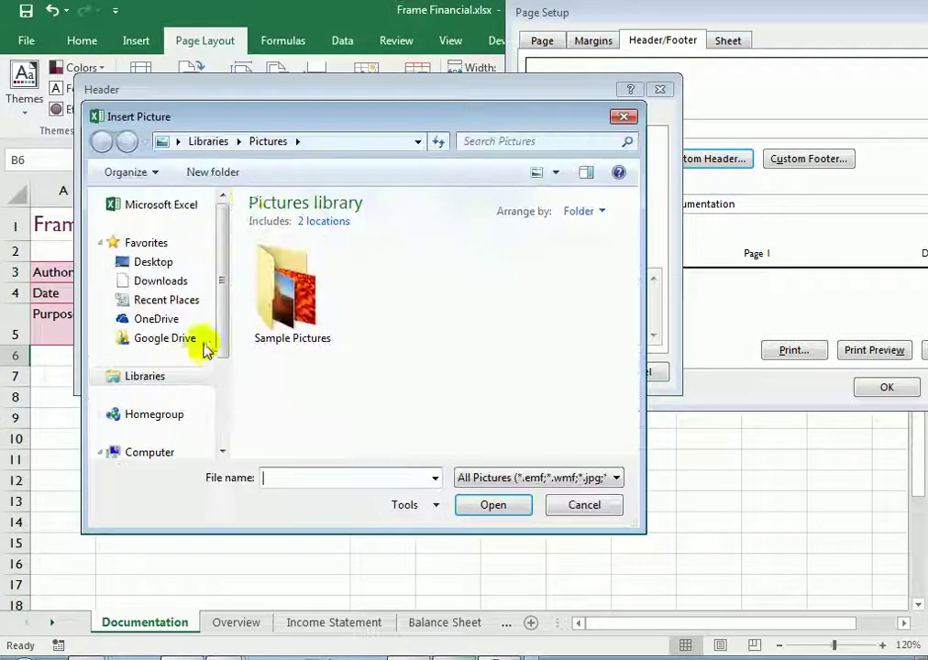
- Browse on the D: drive to the Excel Project 19 folder and select Confidential.png
scroll(227, 352, "down", 3)
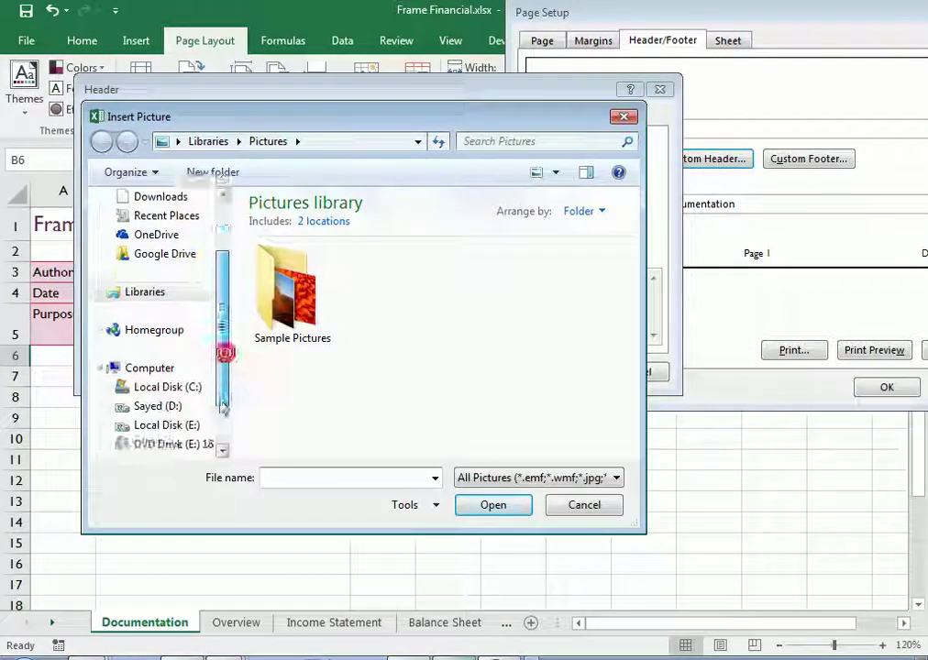
left_click(155, 406)
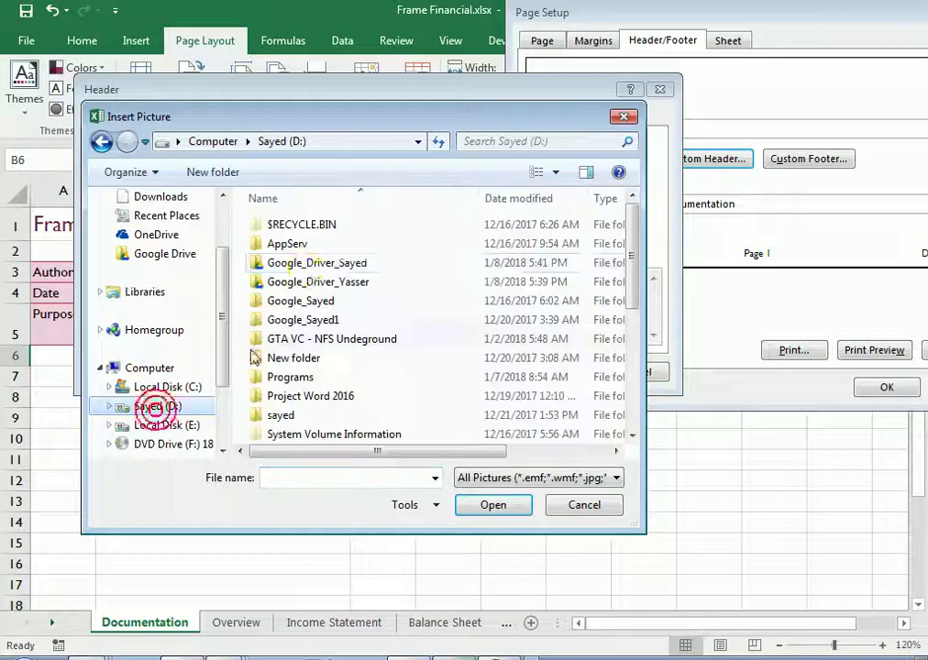
double_click(305, 265)
double_click(305, 283)
double_click(293, 227)
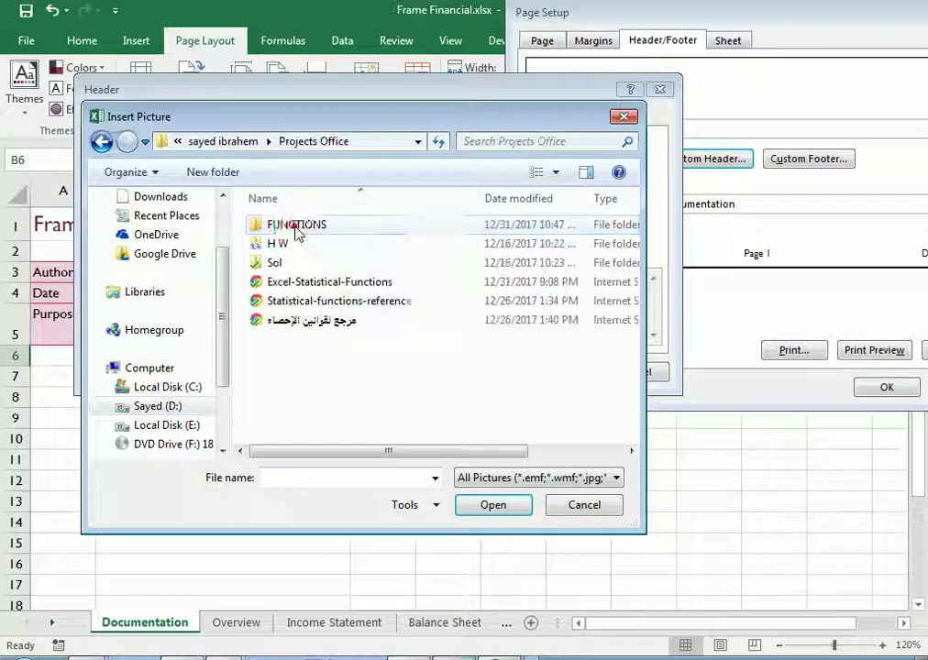
left_click(277, 264)
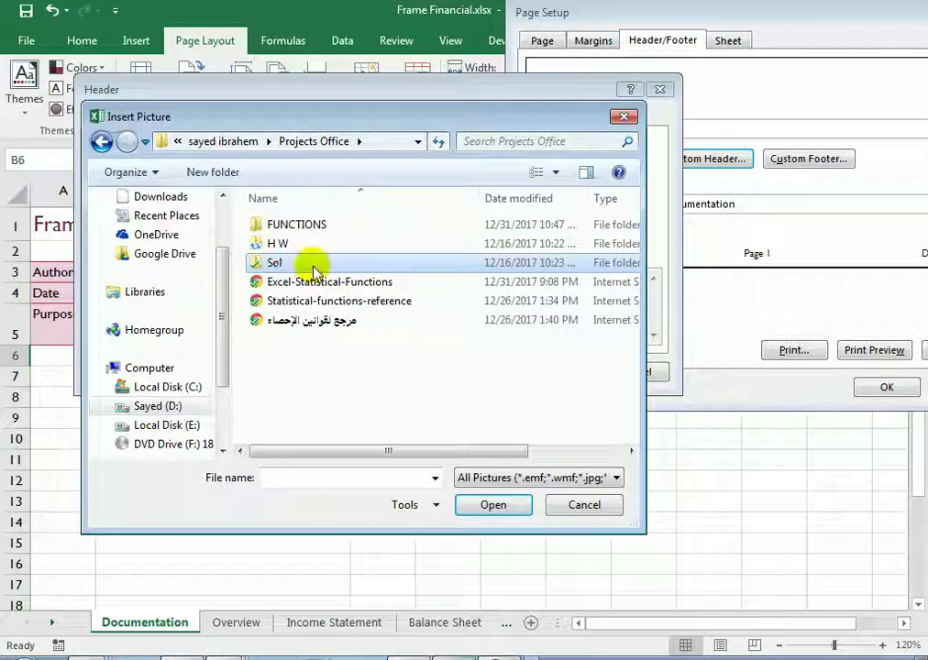
double_click(278, 244)
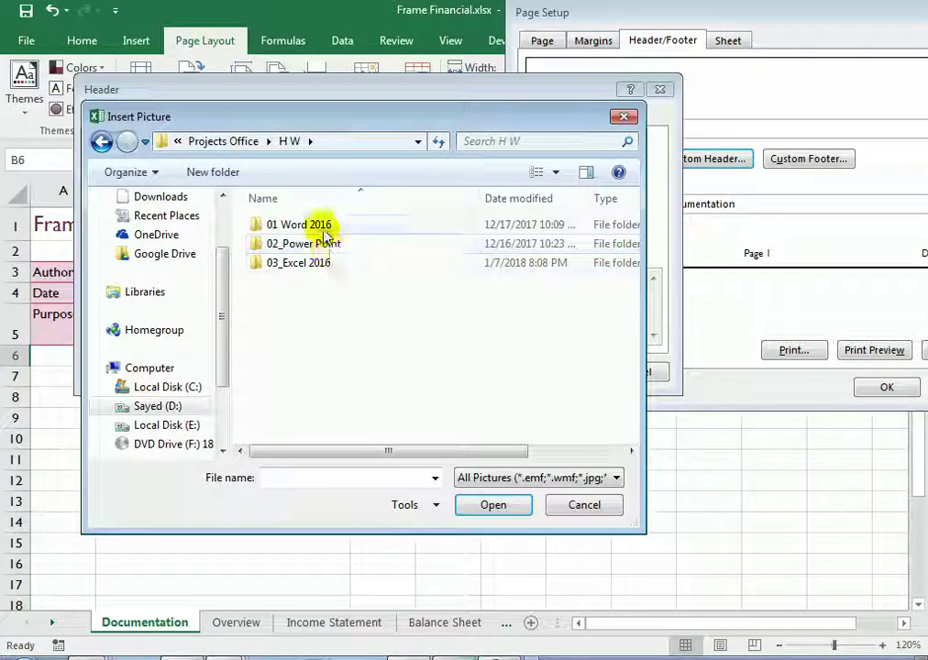
double_click(320, 266)
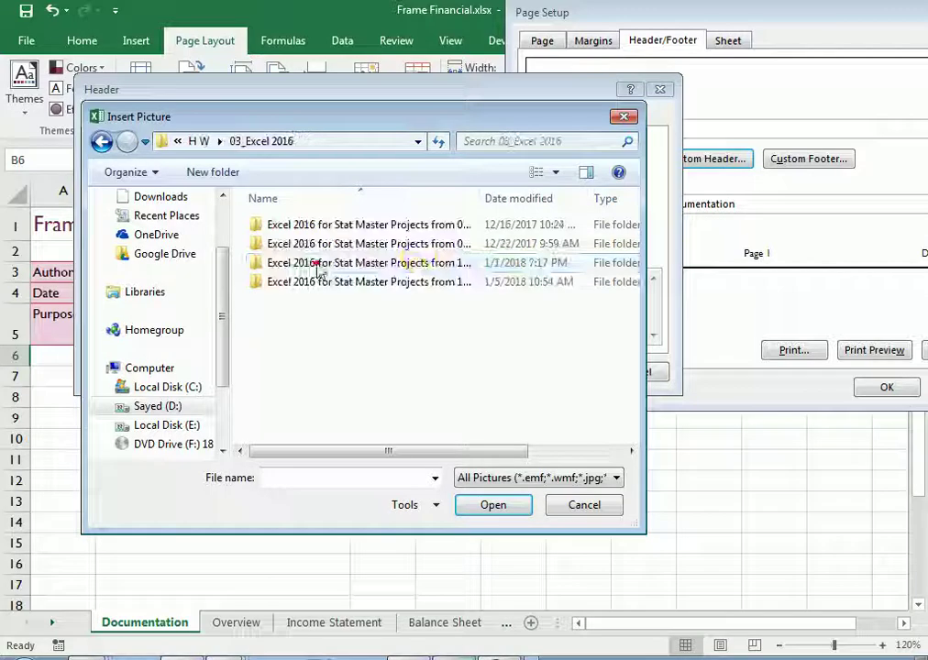
left_click(431, 283)
double_click(480, 198)
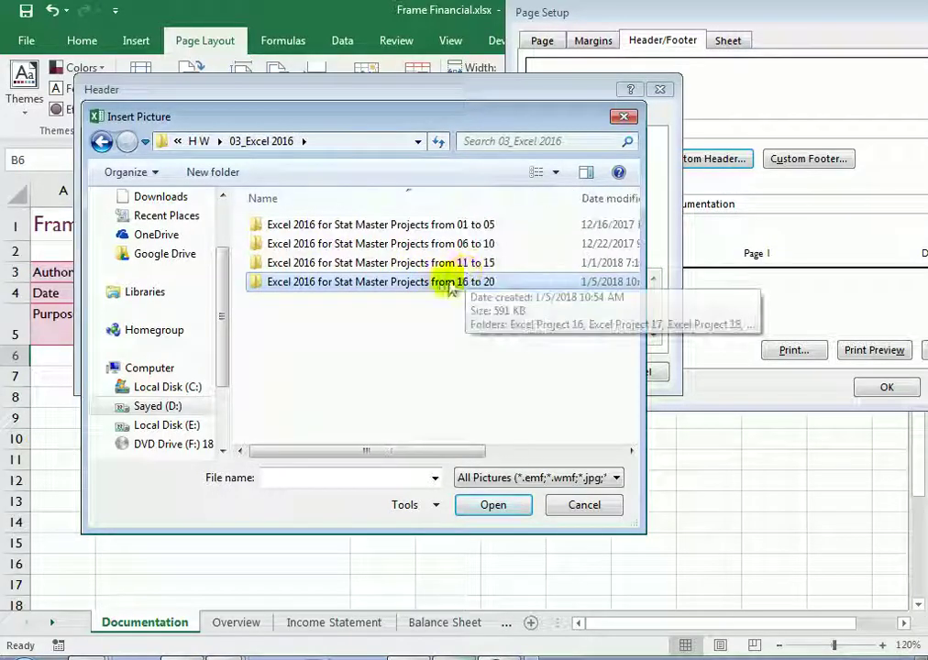
double_click(439, 283)
double_click(343, 281)
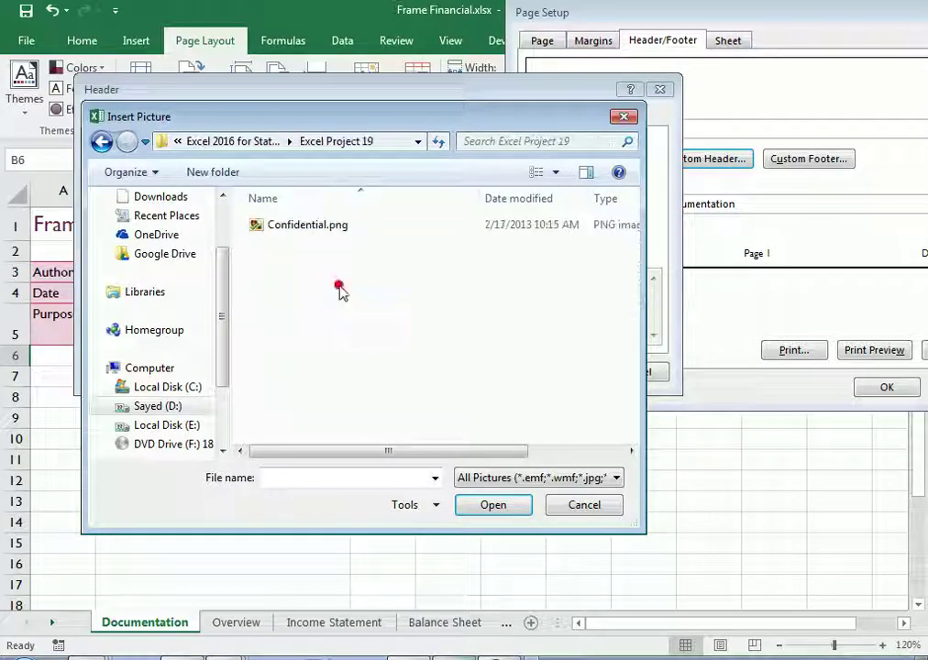
left_click(312, 229)
- Insert Confidential.png in the center header, format it as Washout, and accept the header
left_click(483, 505)
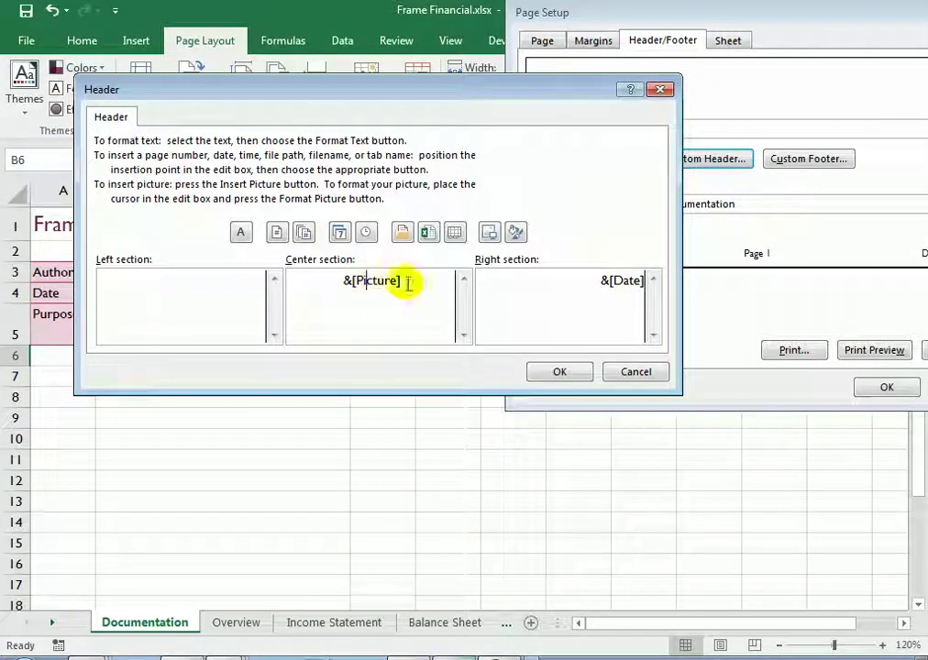
left_click(516, 236)
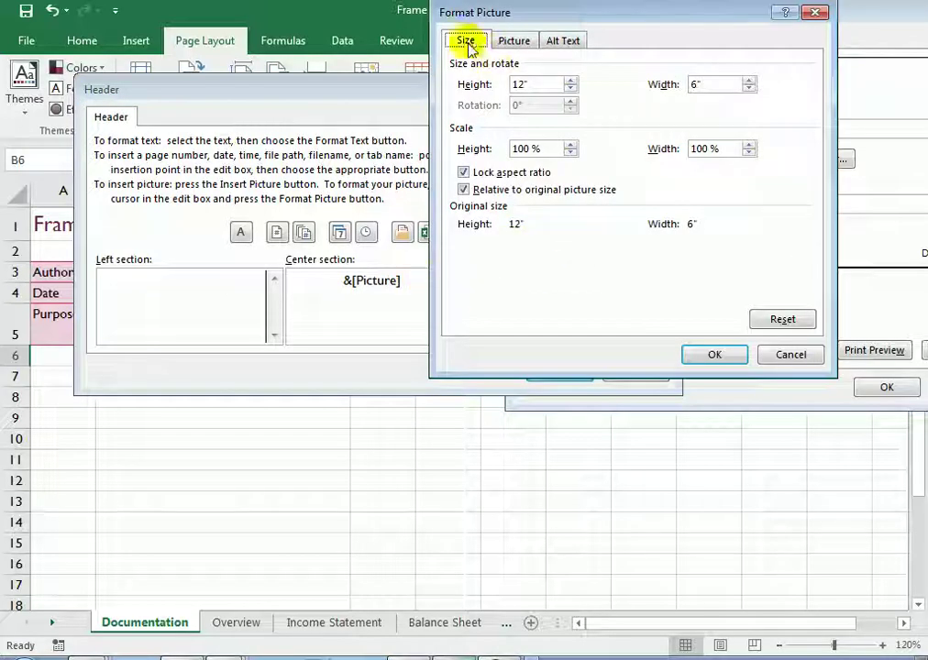
left_click(512, 41)
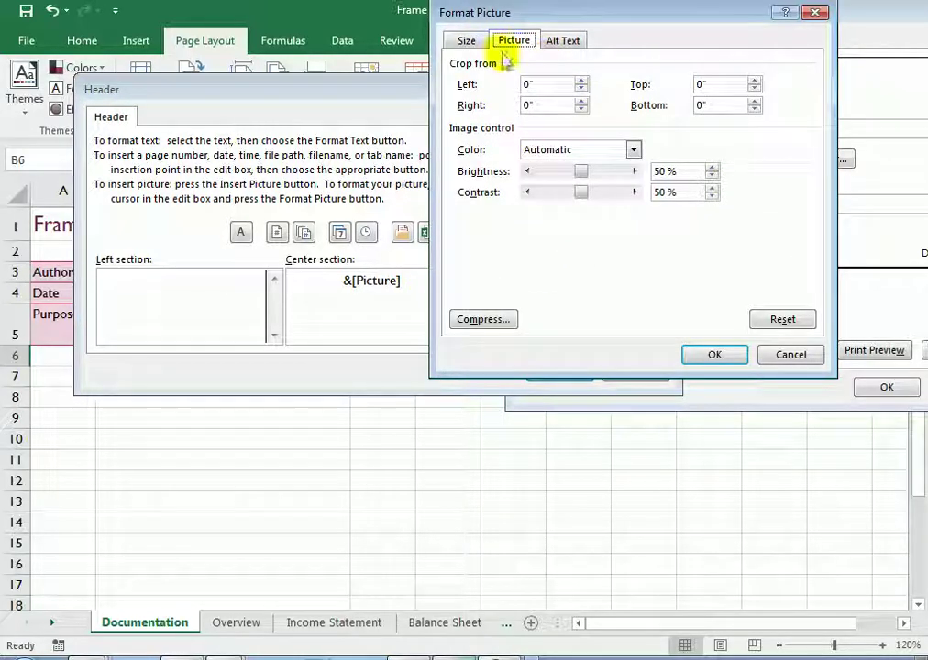
left_click(548, 152)
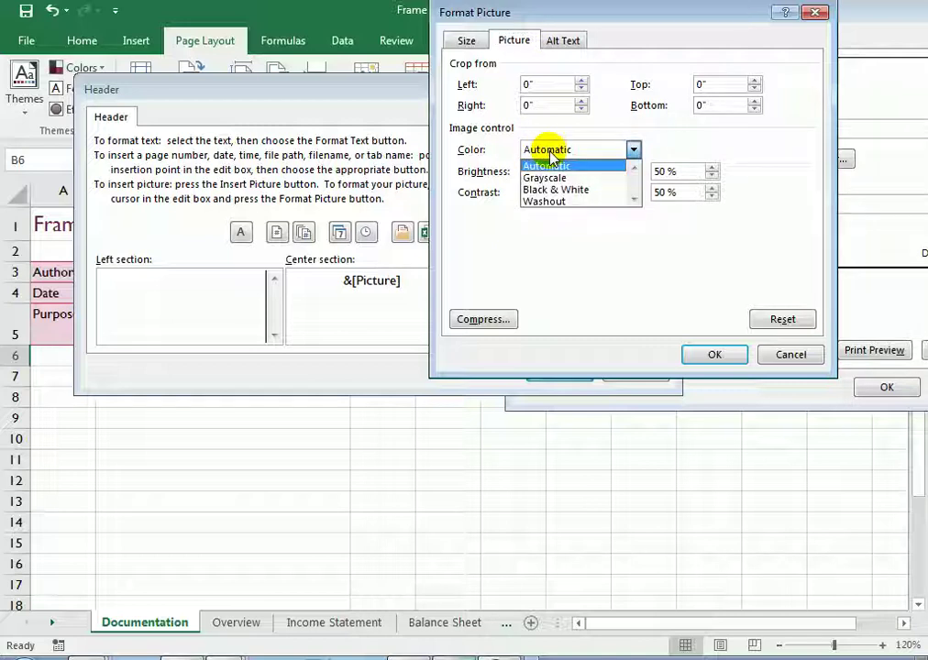
left_click(543, 202)
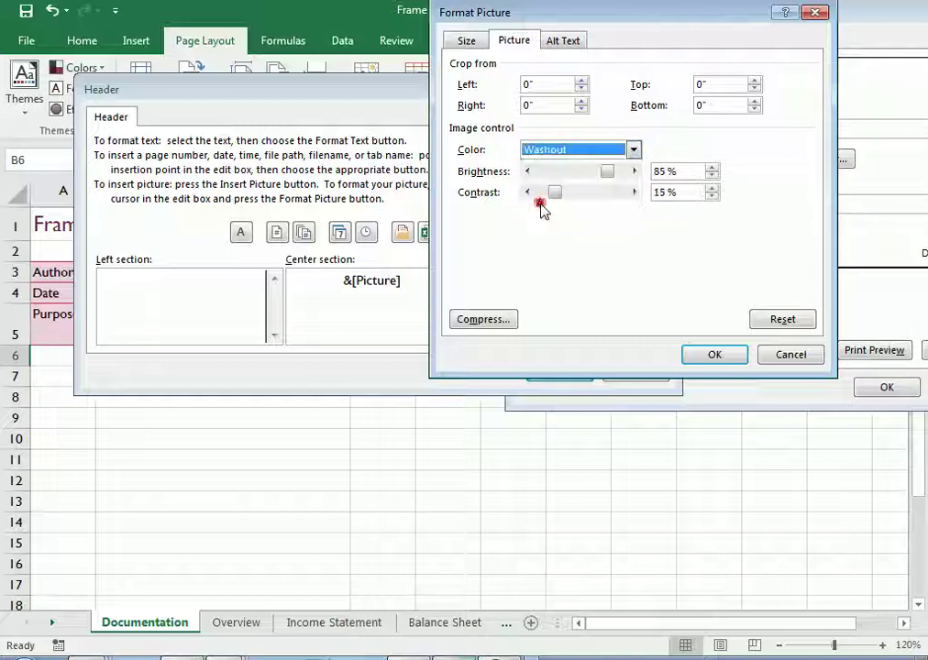
left_click(709, 355)
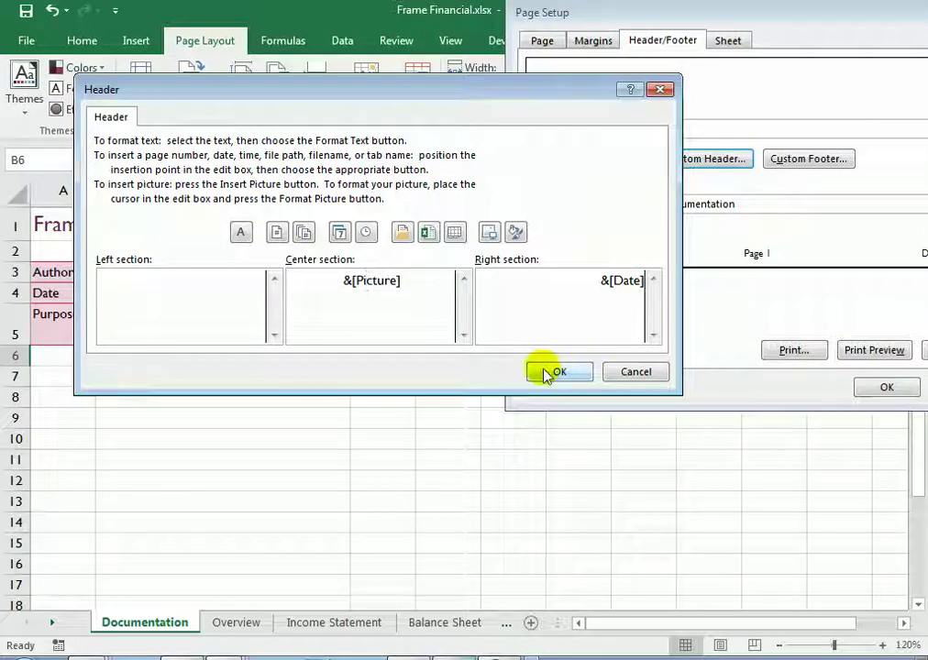
left_click(555, 372)
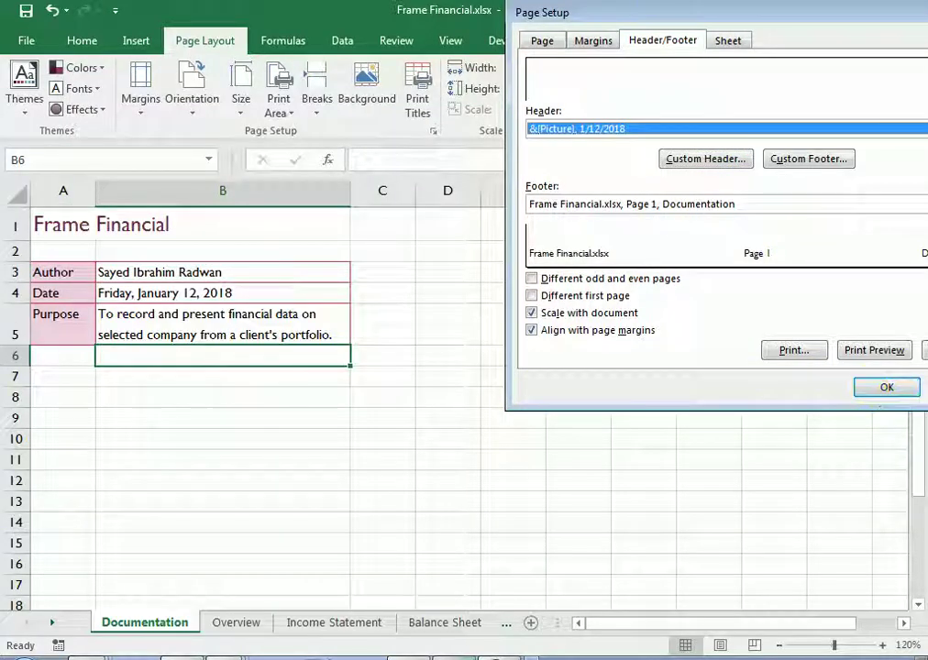
- Apply the Page Setup changes with the new watermark header
left_click_drag(624, 13, 518, 14)
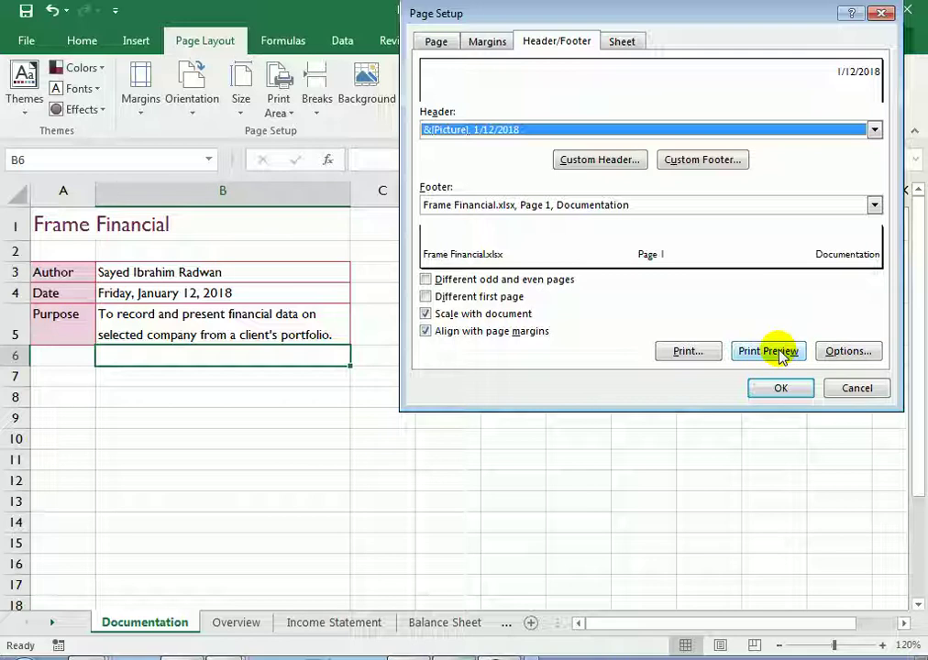
left_click(780, 388)
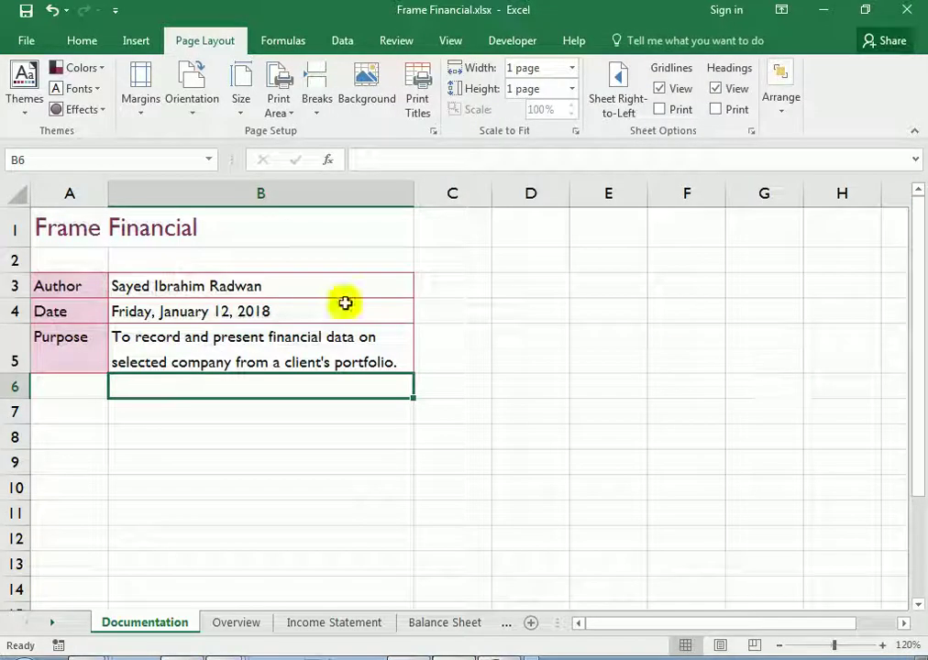
left_click(199, 436)
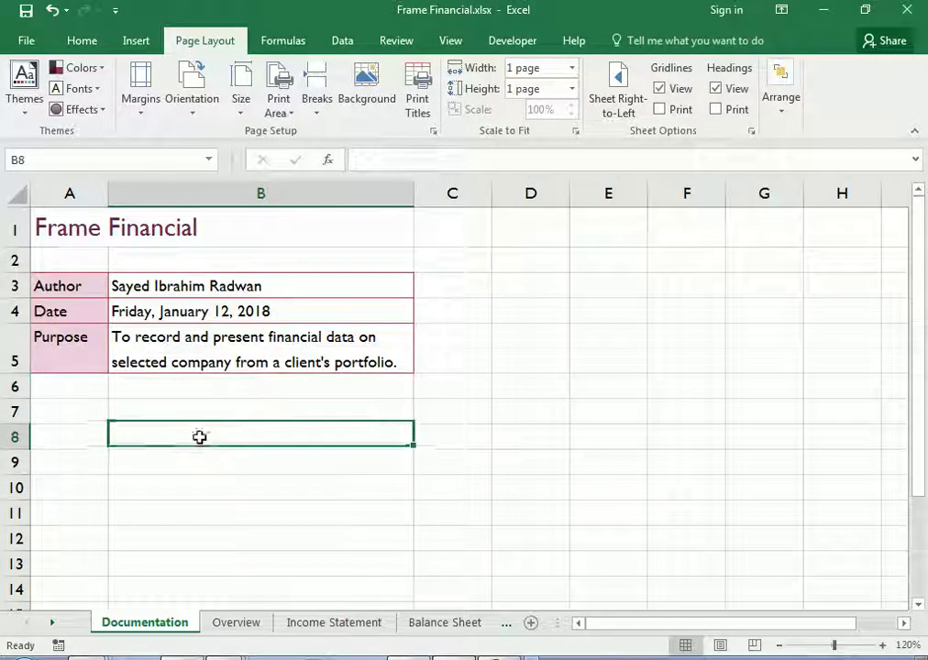
- Preview the printed page to confirm the CONFIDENTIAL watermark, then return to the worksheet
left_click(27, 41)
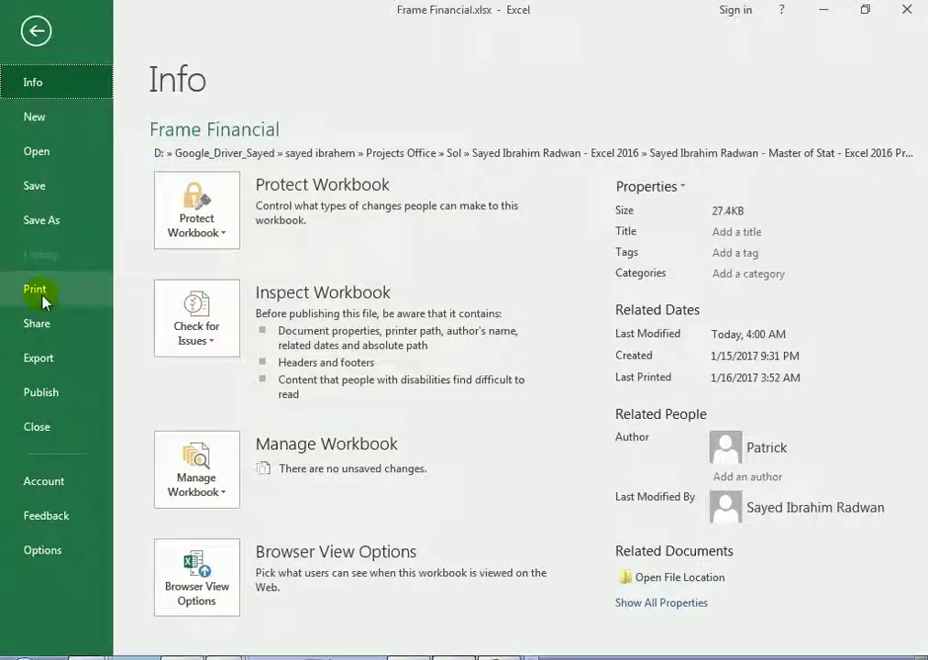
left_click(41, 296)
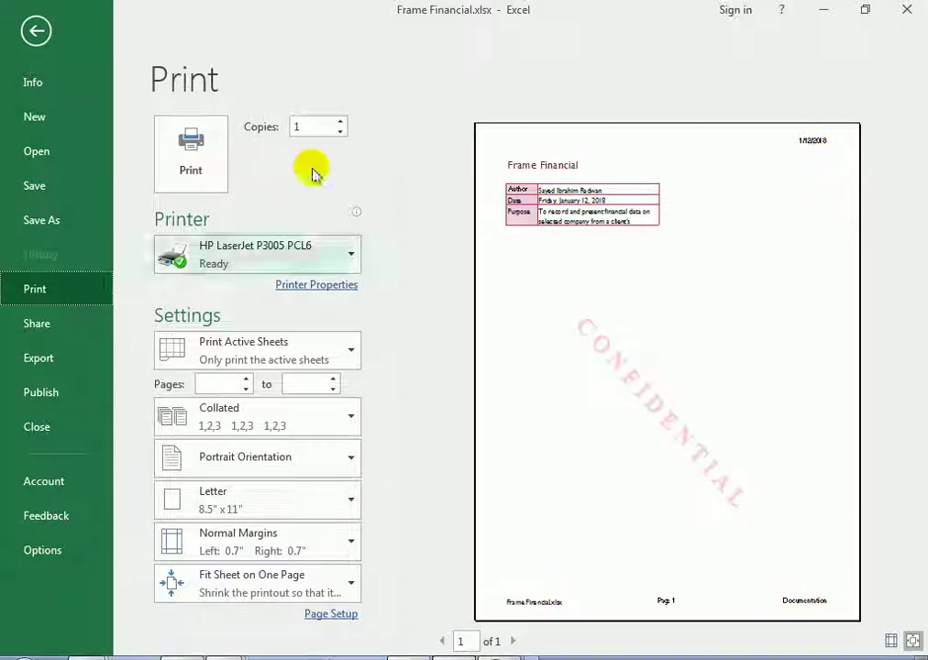
left_click(39, 41)
left_click(503, 364)
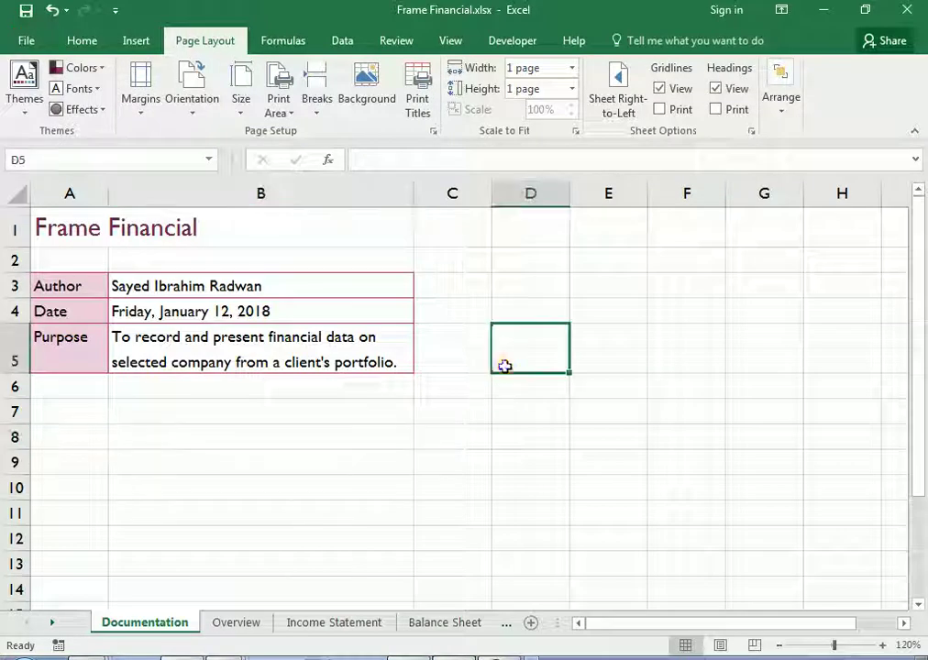
key("alt+Tab")
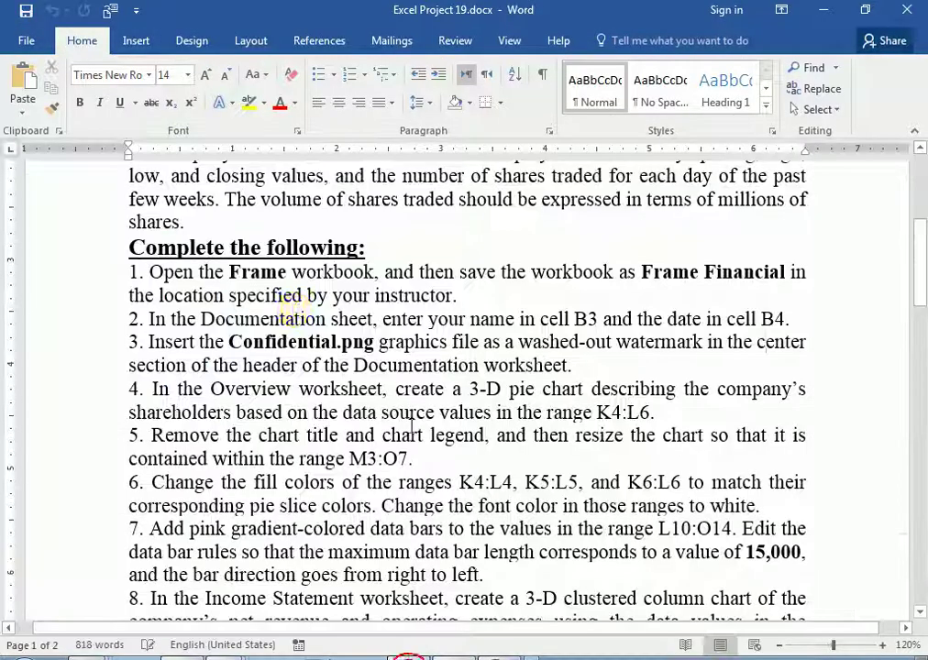
left_click(157, 316)
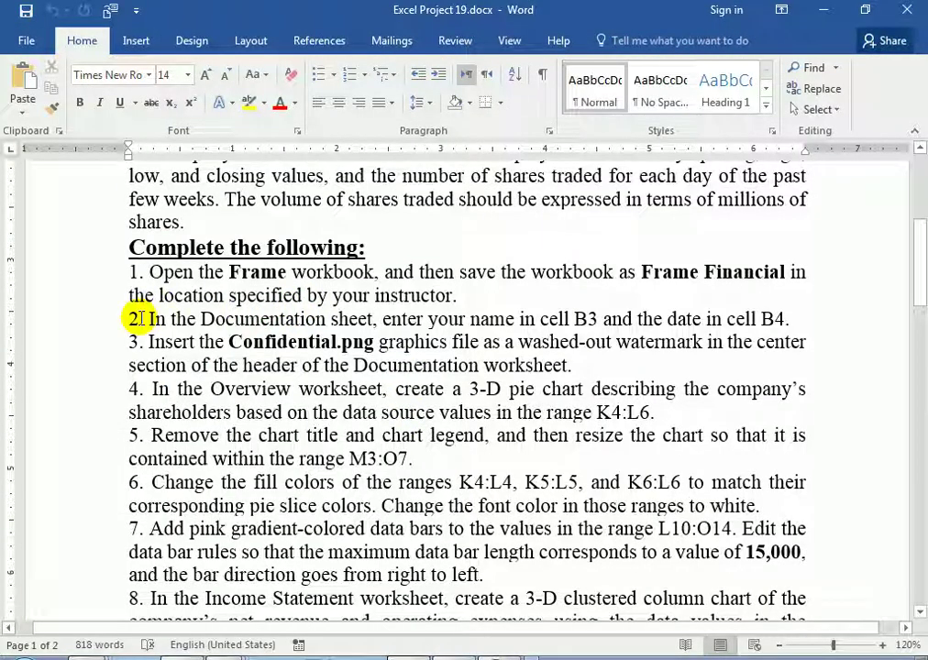
left_click(206, 387)
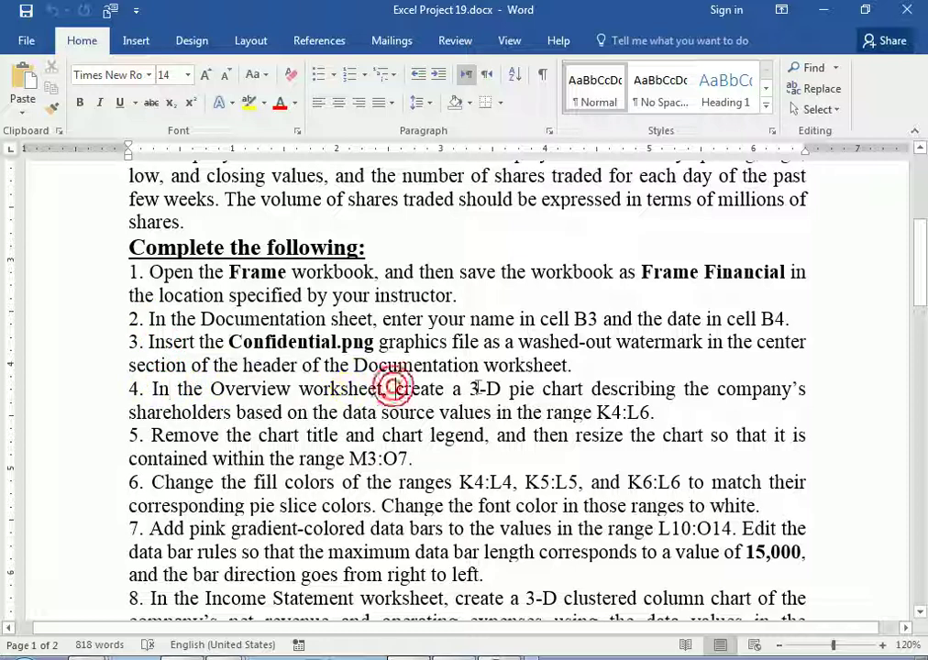
scroll(595, 367, "down", 1)
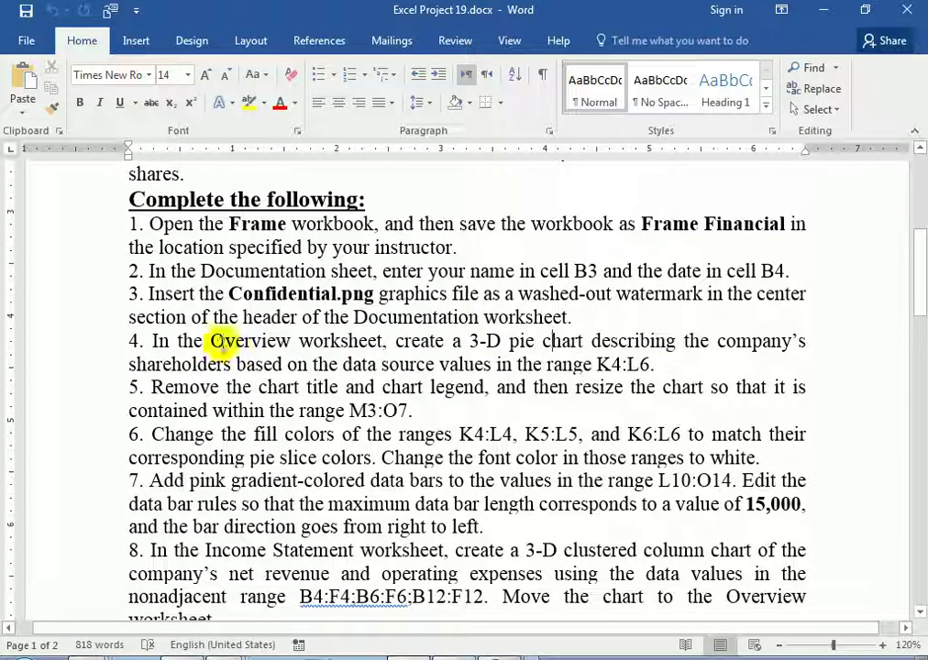
left_click(434, 656)
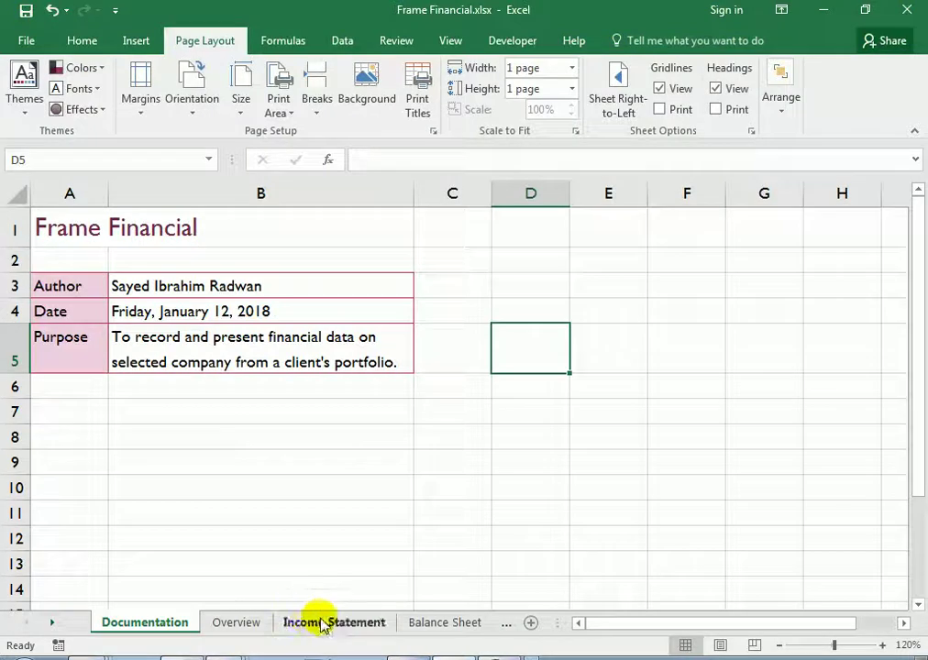
- Switch to the Overview sheet after checking the pie chart instructions
left_click(249, 622)
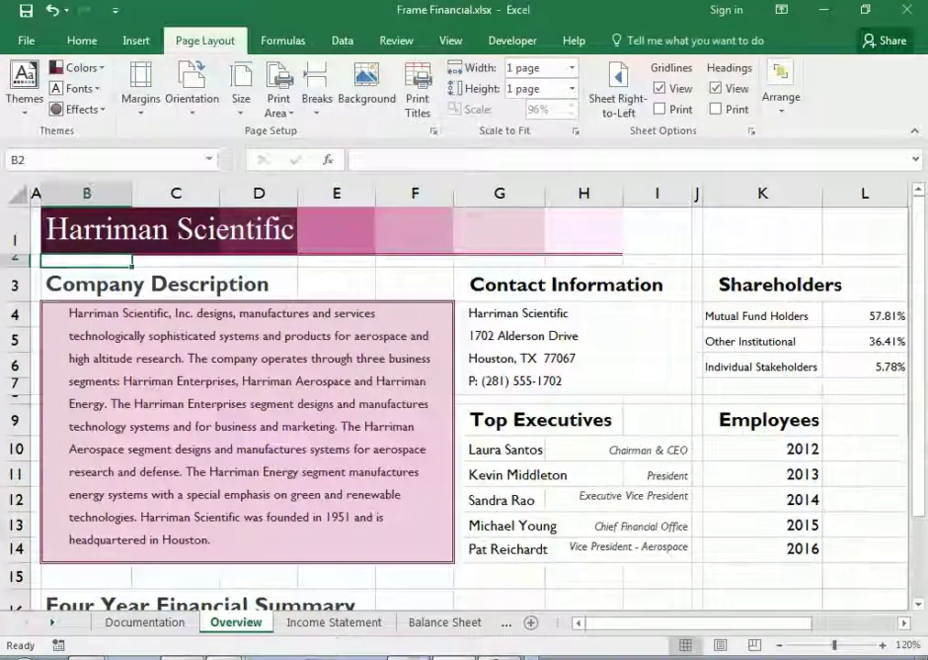
key("alt+Tab")
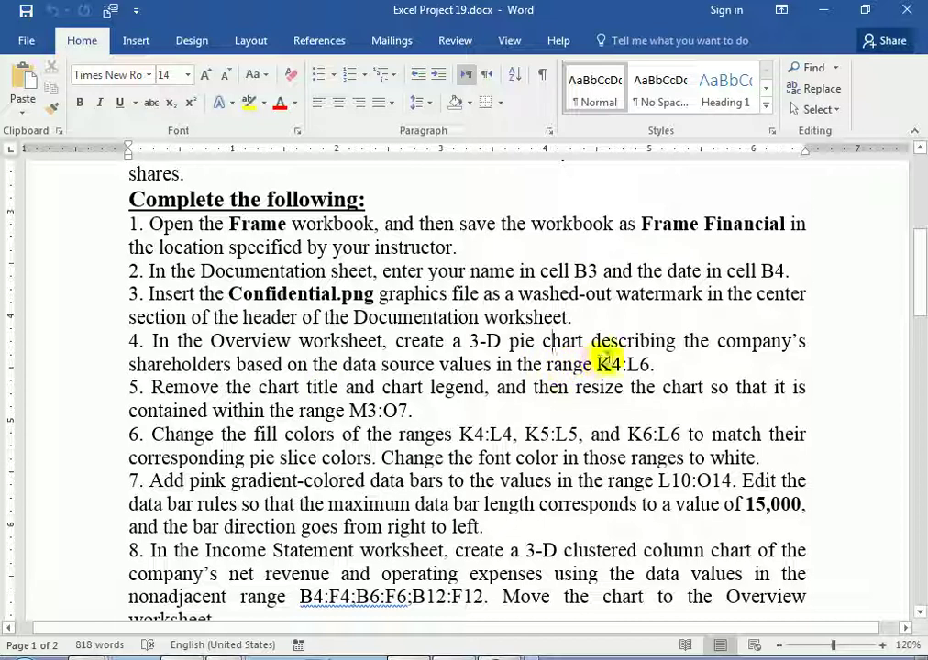
left_click(455, 652)
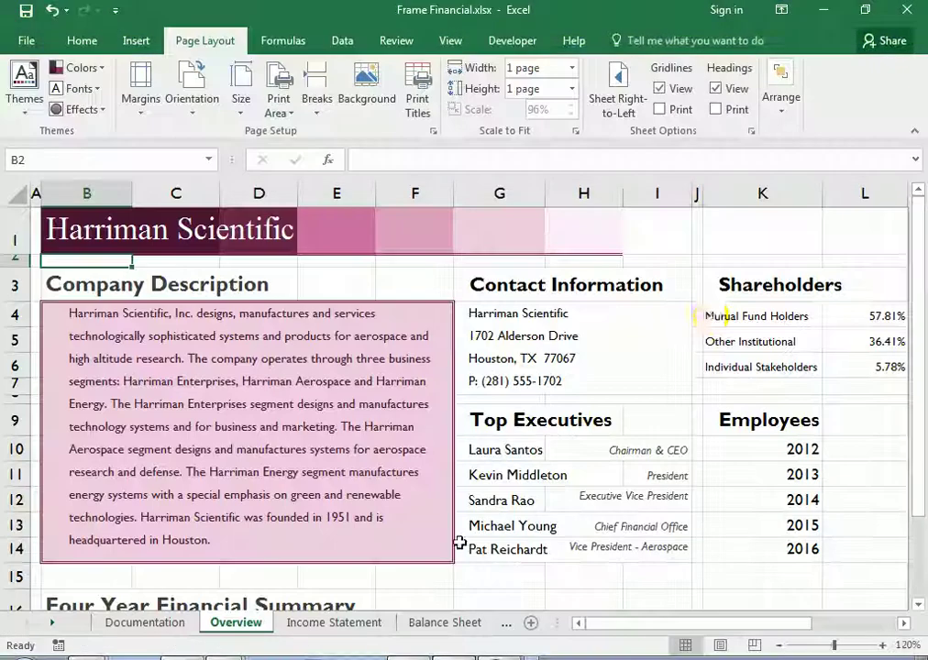
- Select the shareholder data K4:L6 and list the Insert tab's pie chart types
left_click(756, 315)
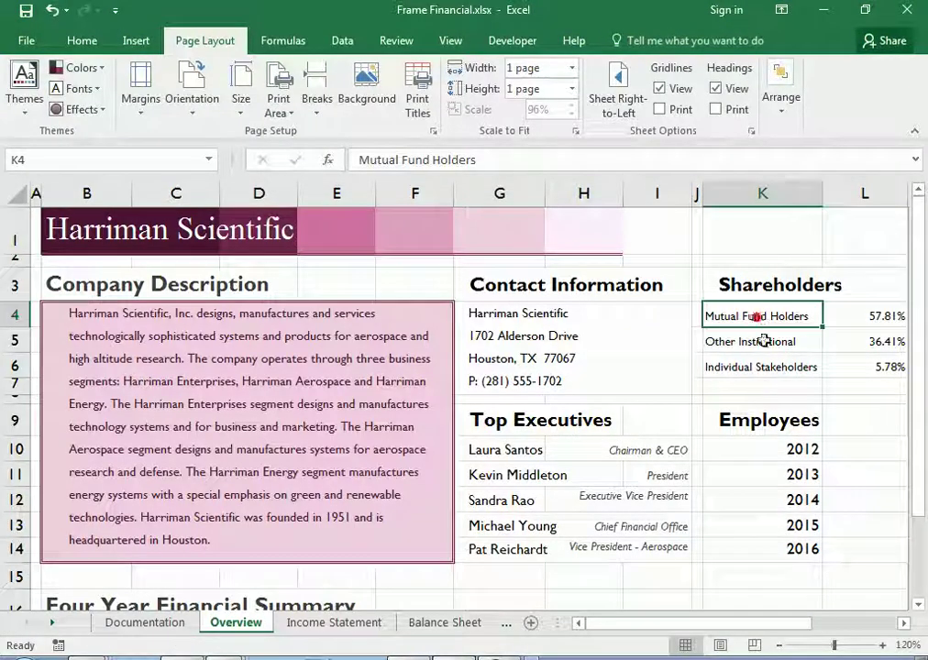
key("Right")
key("Left")
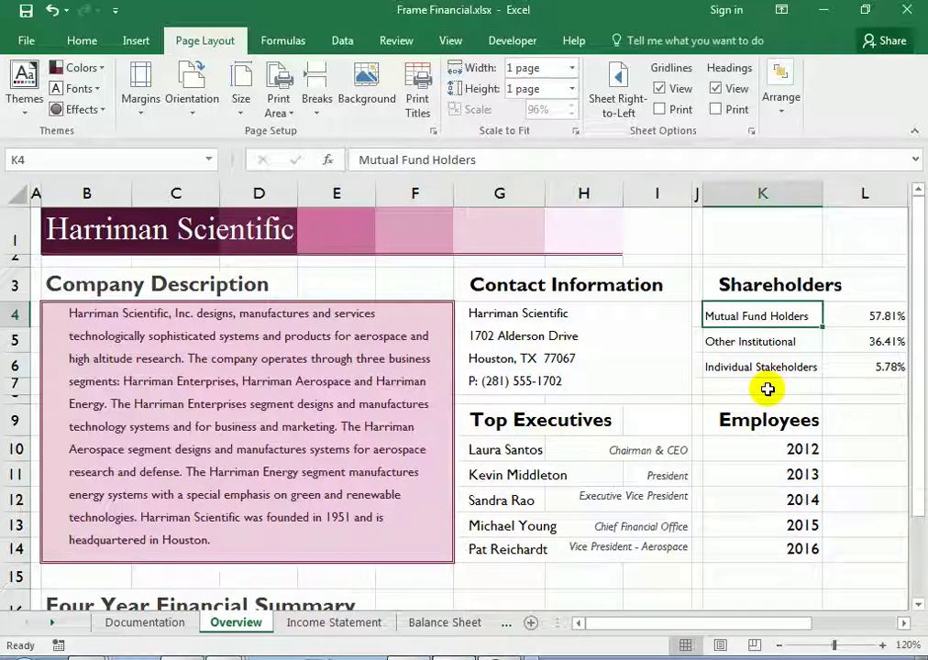
key("shift+Down")
key("shift+Down")
key("shift+Right")
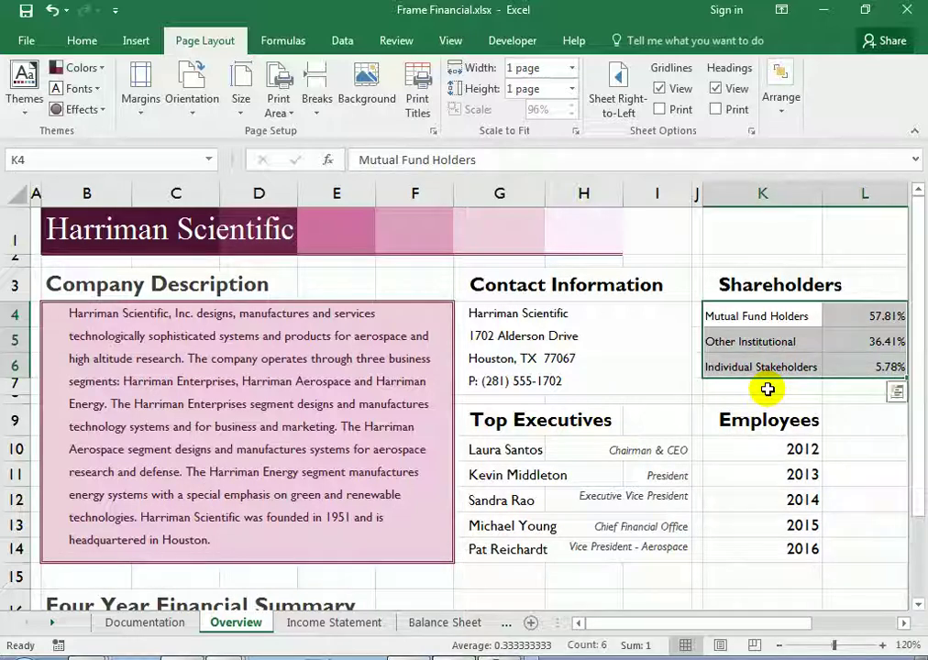
left_click_drag(776, 622, 816, 622)
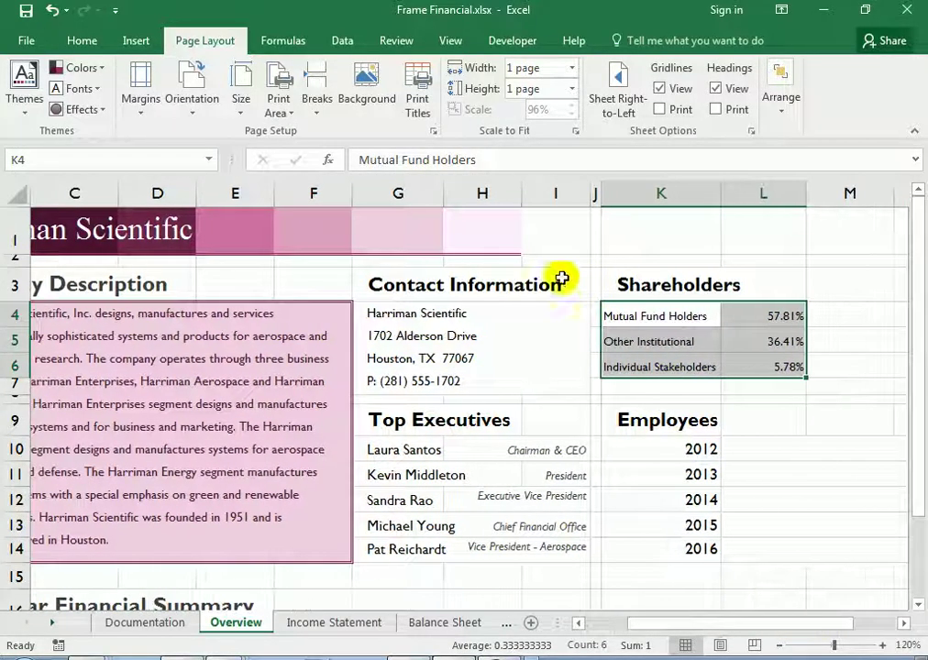
left_click(137, 40)
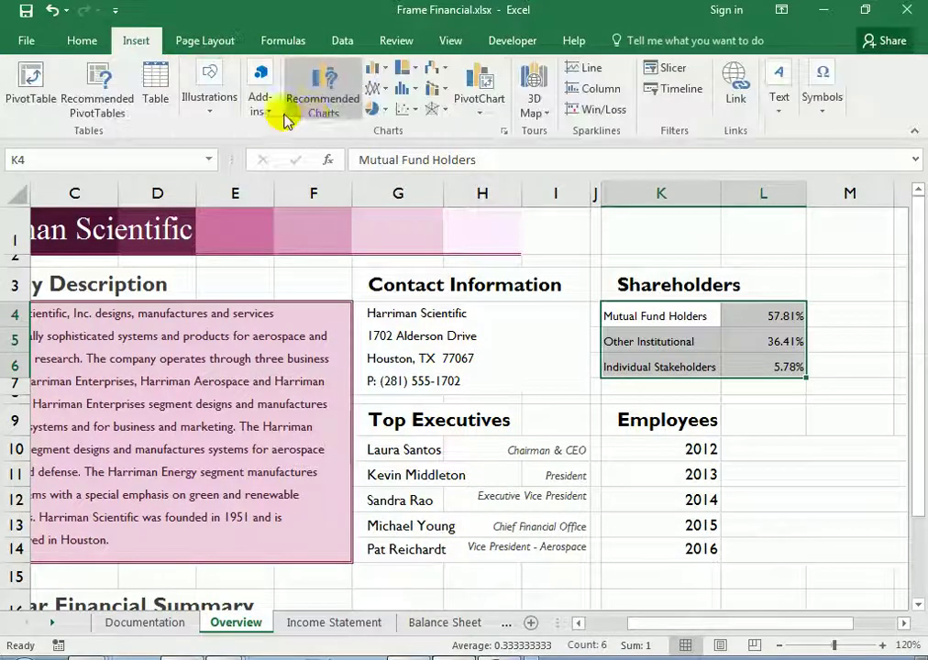
left_click(373, 107)
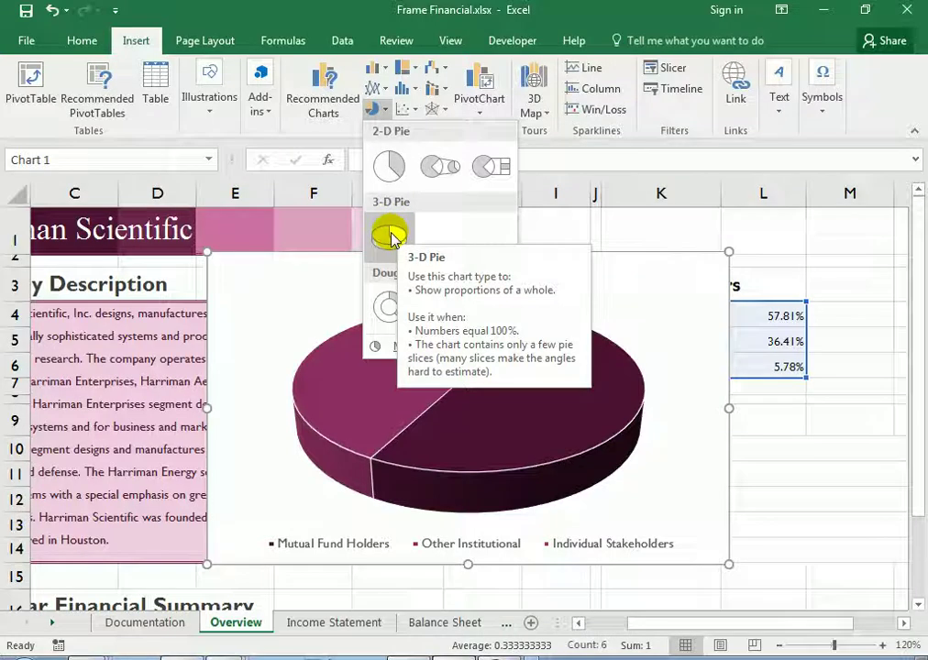
- Insert a 3-D pie chart of the shareholder data
left_click(408, 654)
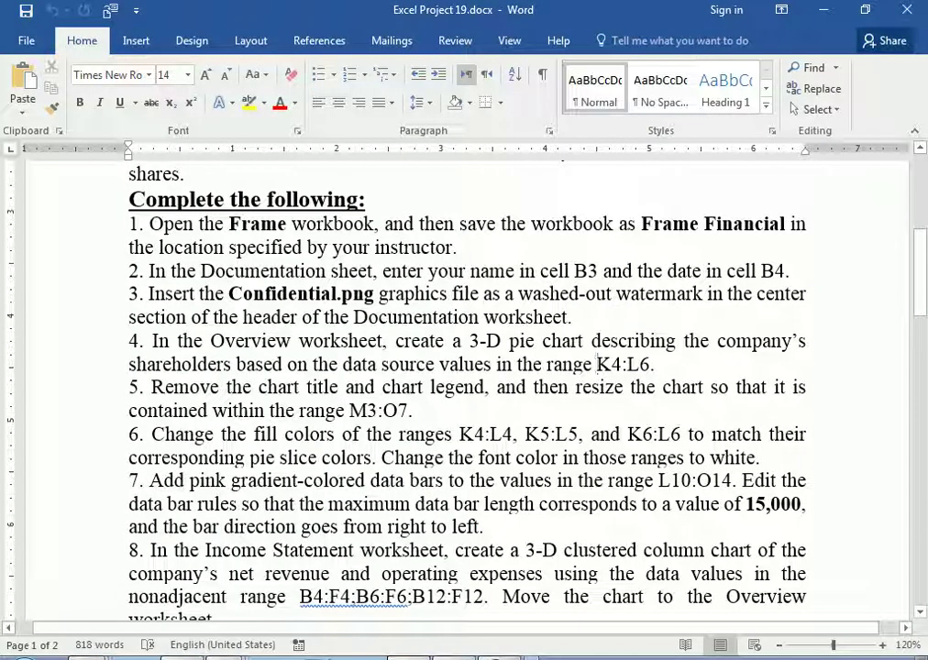
key("alt+Tab")
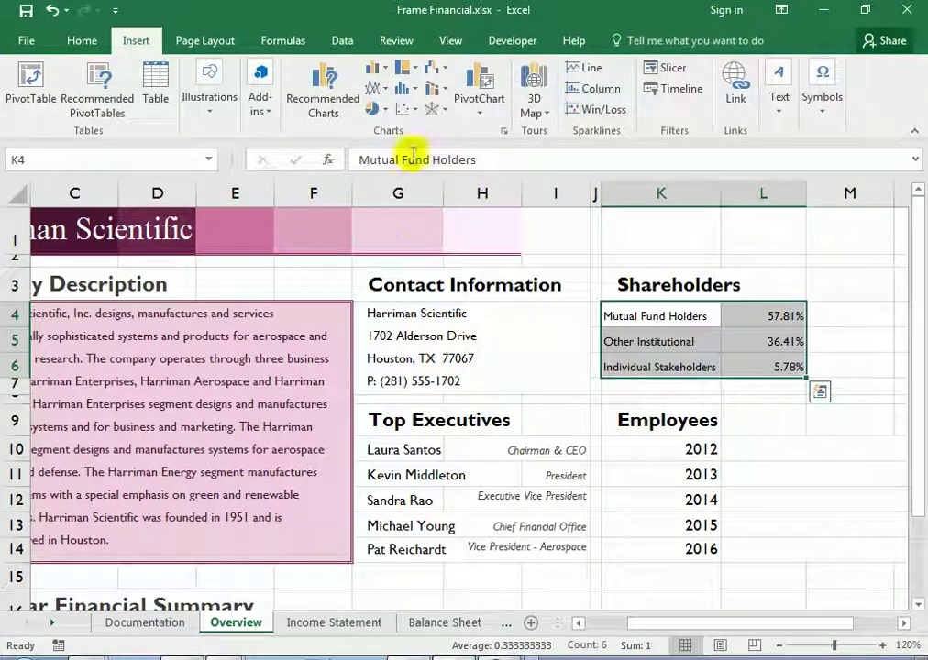
left_click(374, 112)
left_click(389, 234)
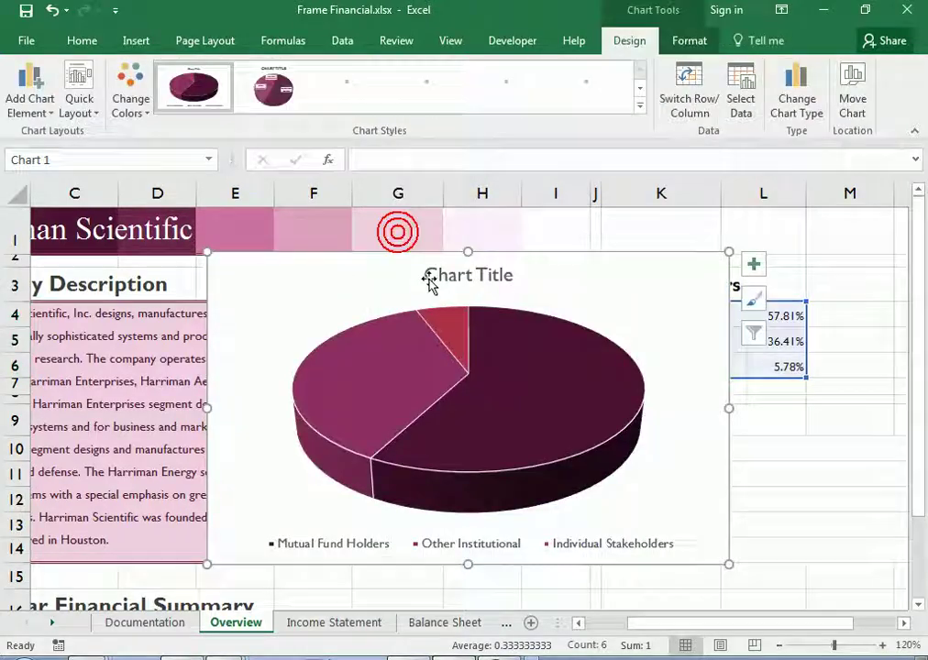
- Remove the chart title and legend using the Chart Elements list
key("alt+Tab")
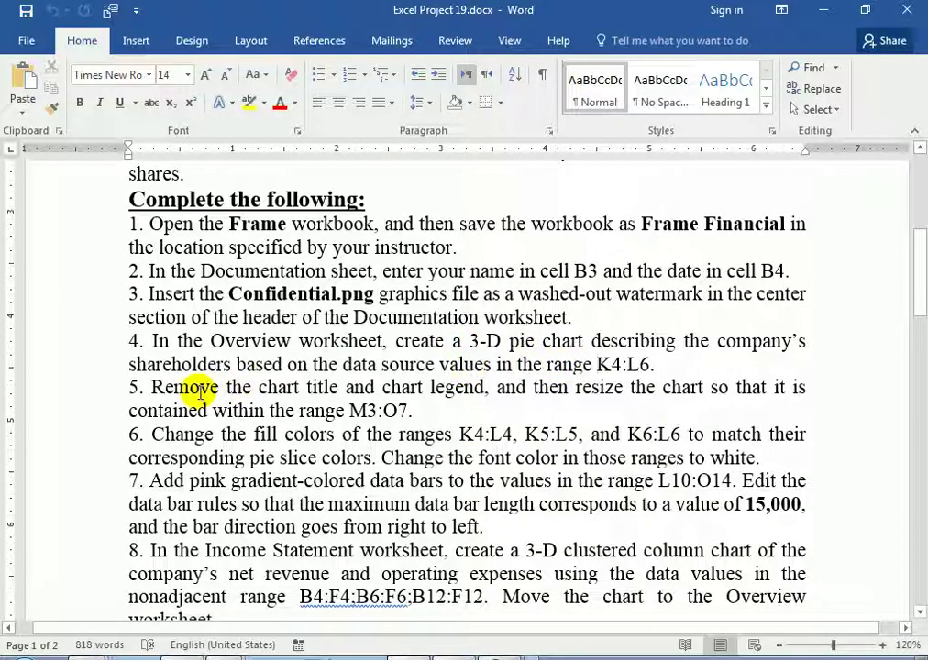
left_click(312, 387)
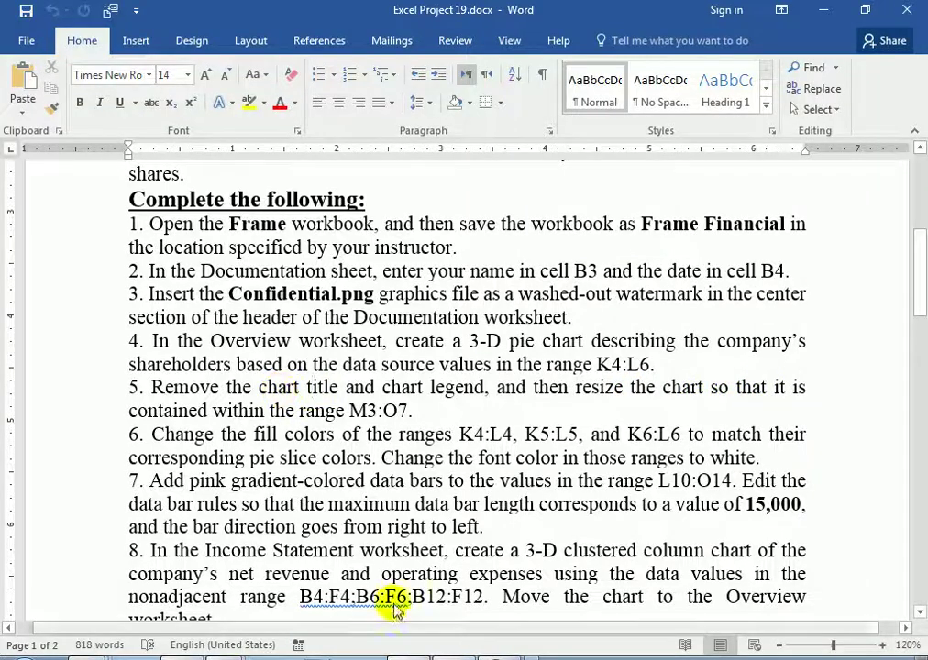
left_click(444, 656)
left_click(461, 278)
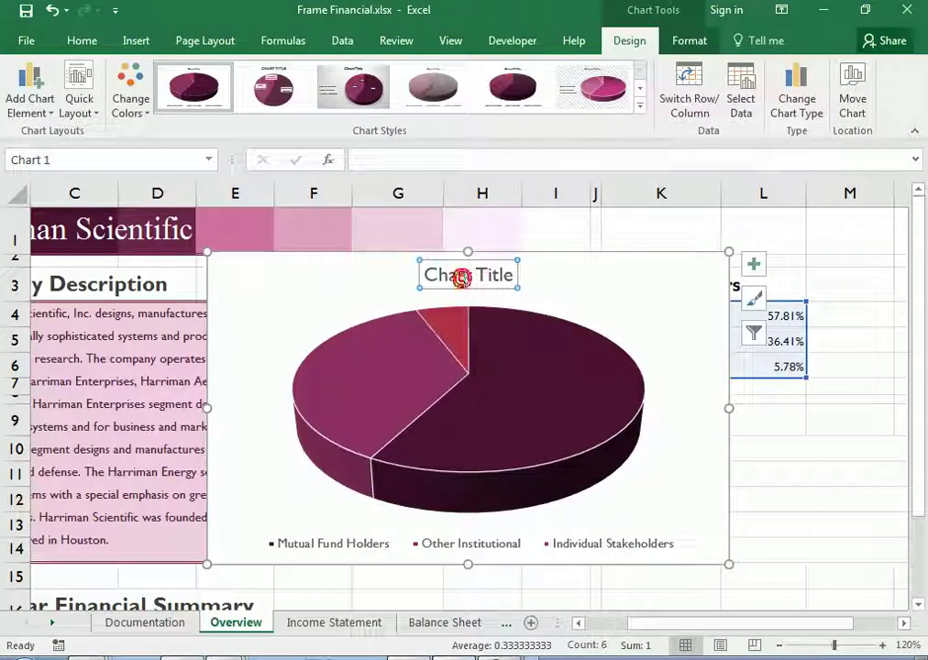
left_click(753, 267)
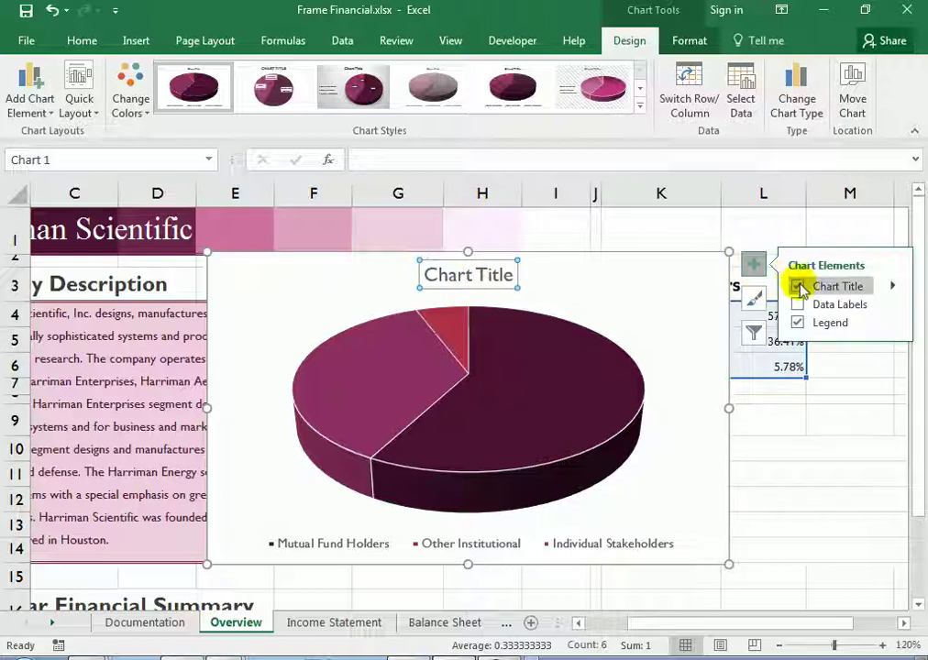
left_click(797, 287)
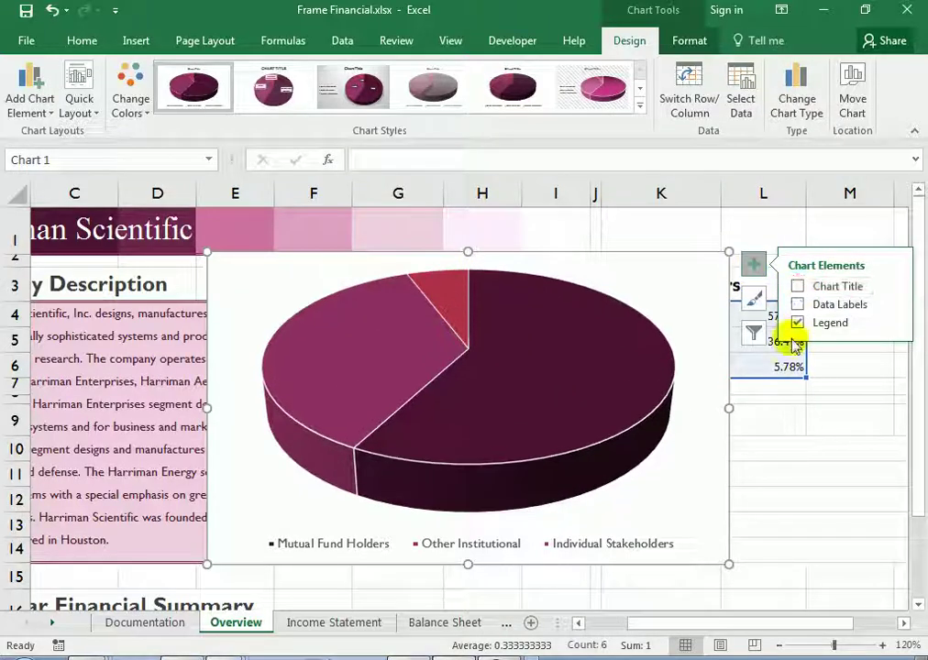
left_click(797, 323)
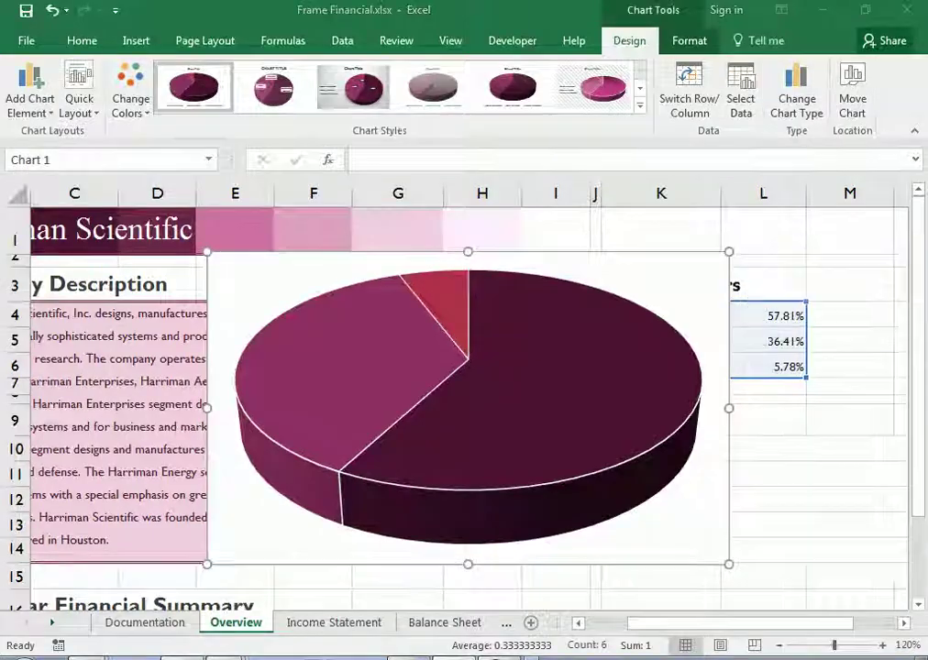
key("alt+Tab")
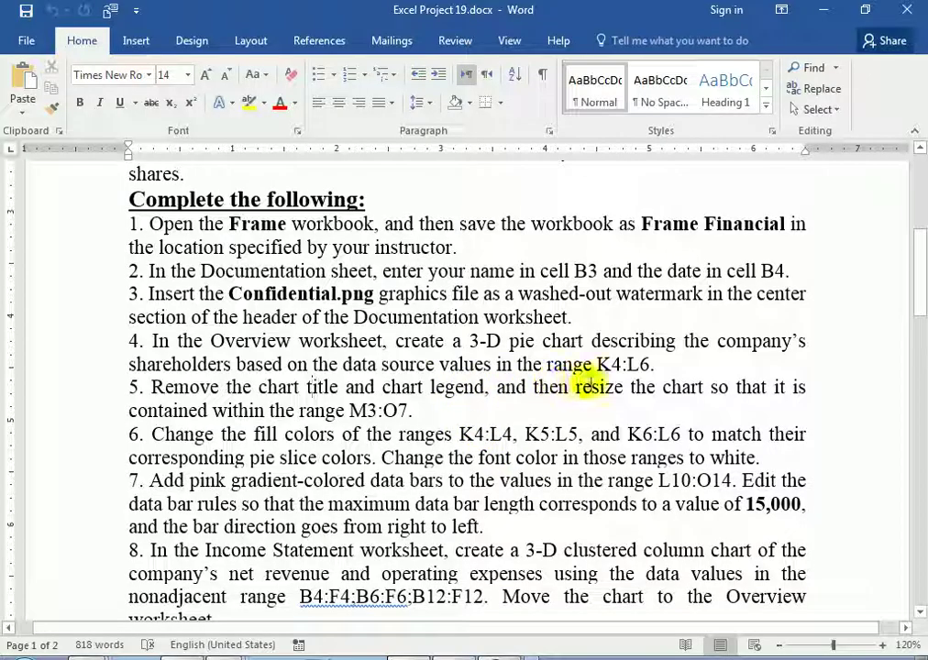
- Move the pie chart to the right of the Shareholders table
scroll(719, 383, "down", 1)
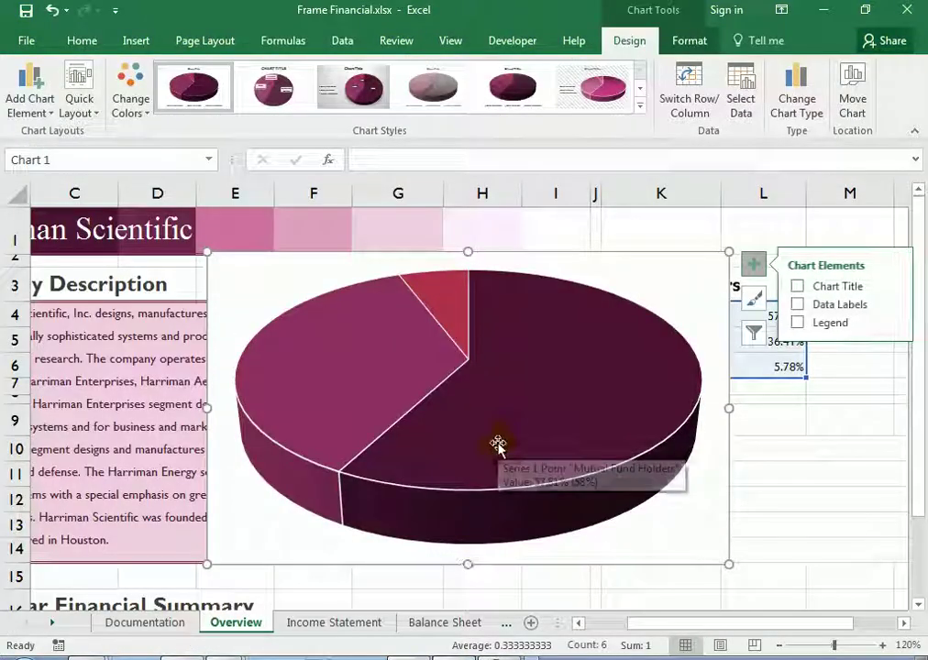
mouse_move(409, 408)
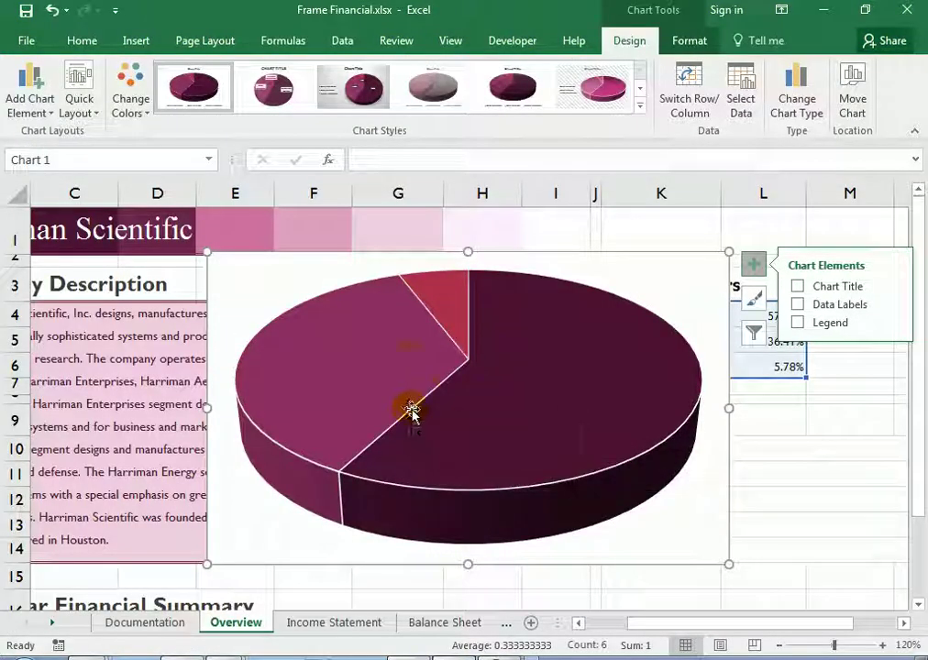
mouse_move(300, 283)
left_mouse_down()
mouse_move(791, 306)
mouse_move(884, 285)
mouse_move(871, 277)
left_mouse_up()
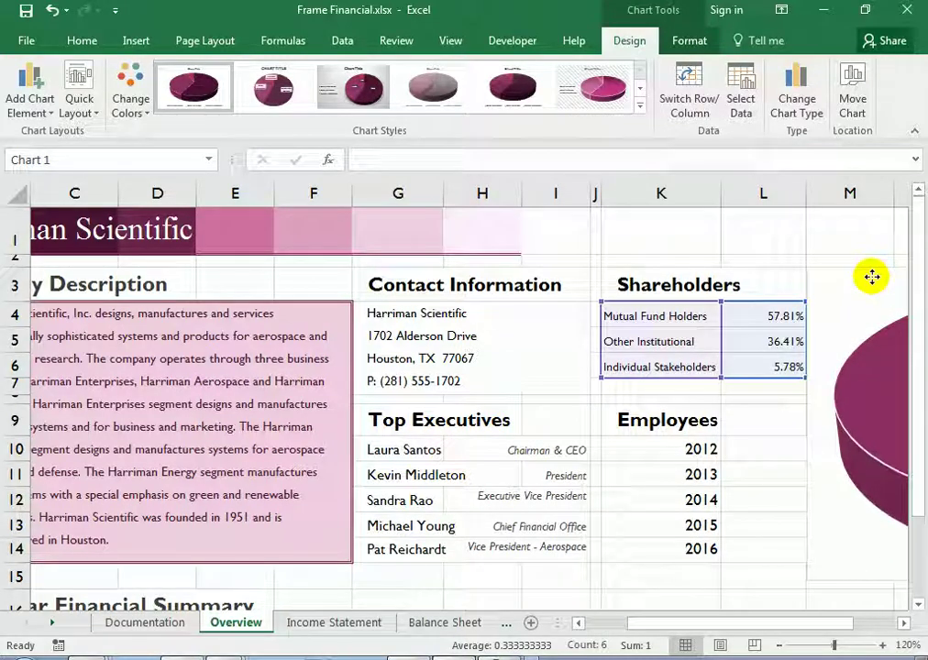
- Shrink the chart from its corner to cover about M3:O6
left_click_drag(764, 622, 901, 623)
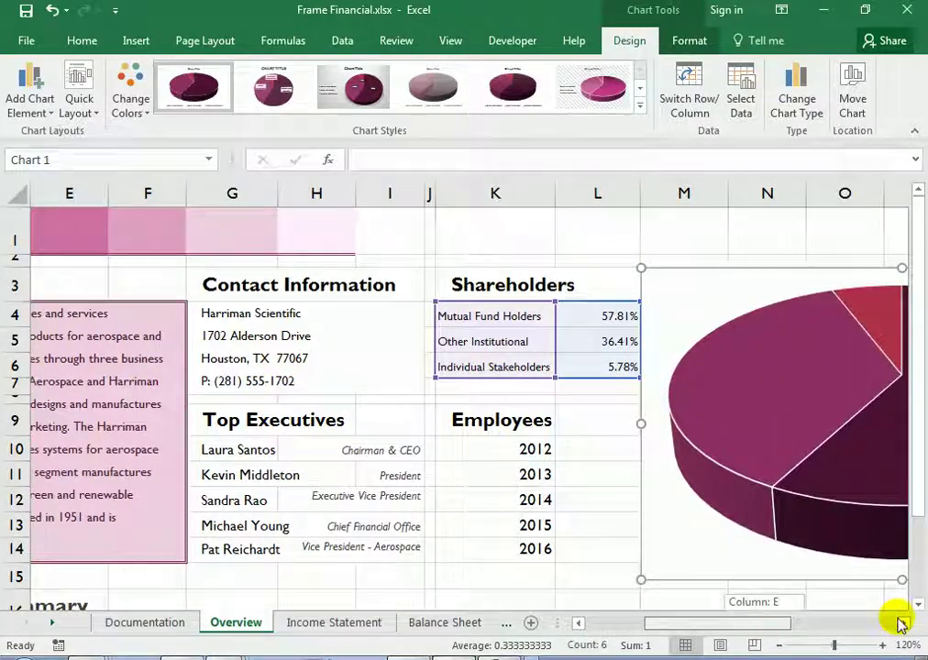
left_click(901, 623)
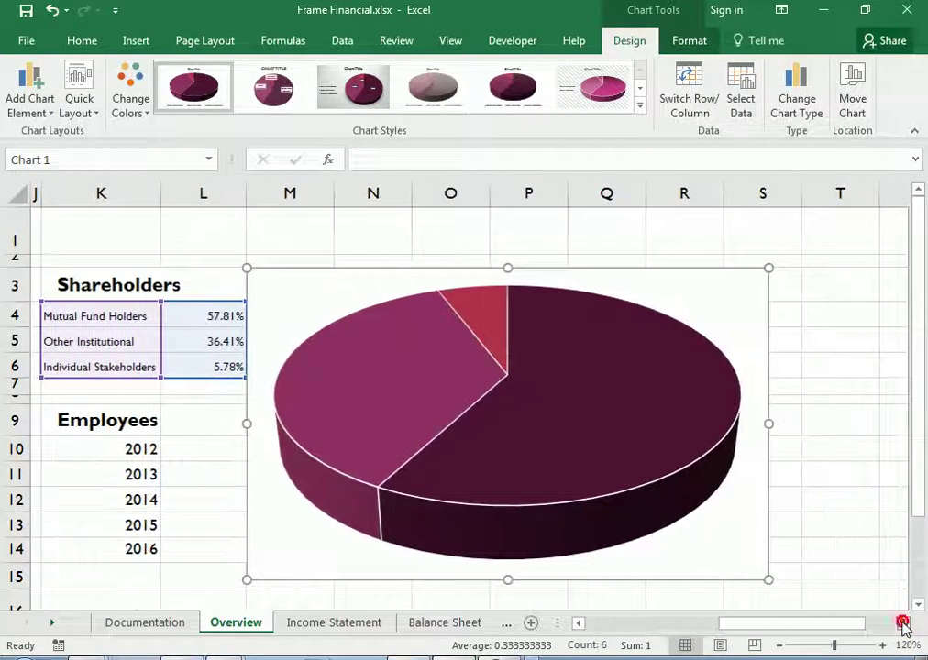
mouse_move(768, 582)
left_mouse_down()
mouse_move(490, 394)
mouse_move(491, 353)
left_mouse_up()
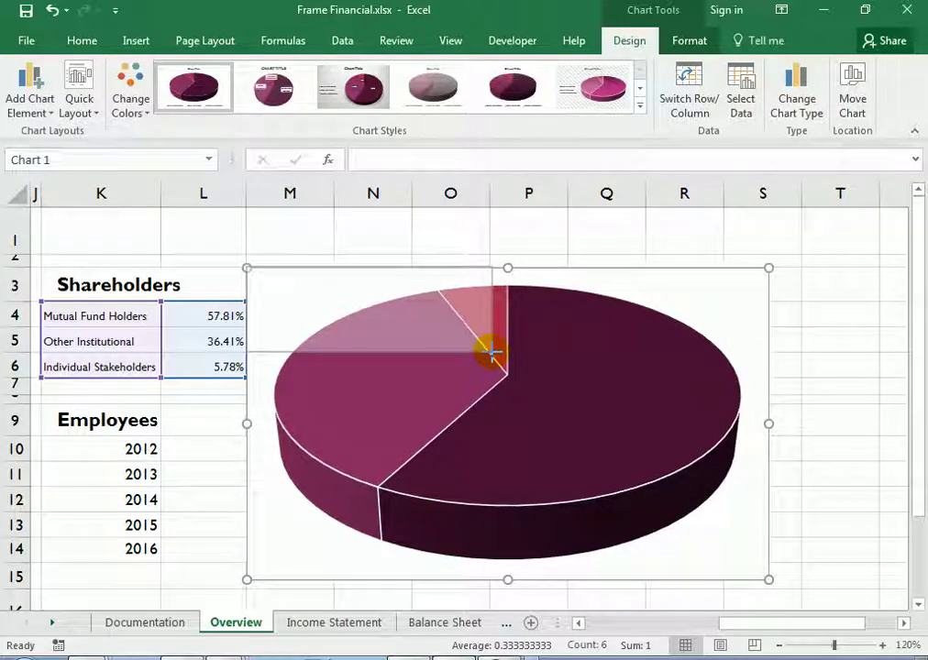
left_click_drag(492, 350, 493, 353)
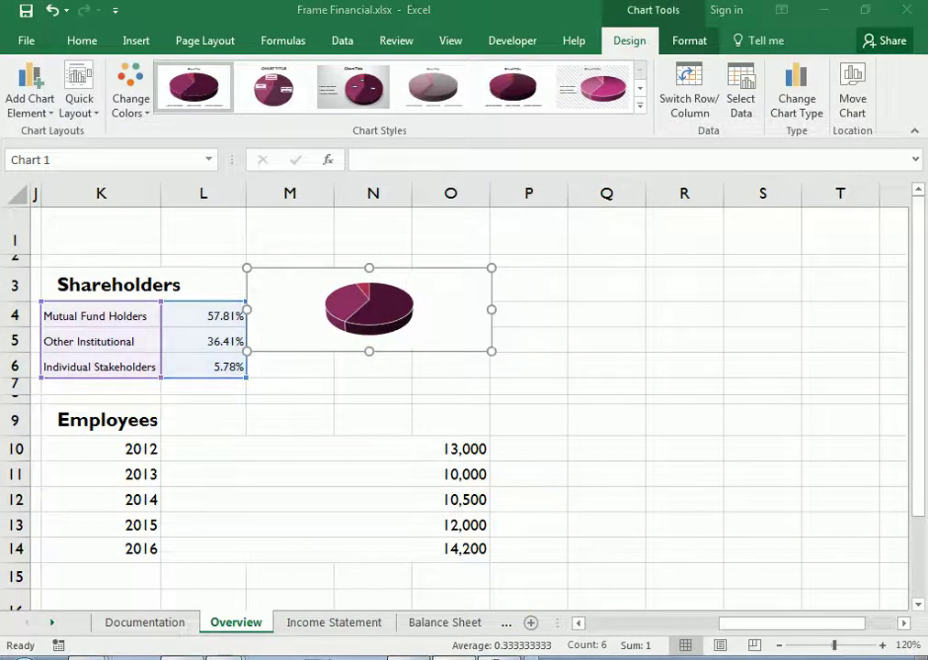
key("alt+Tab")
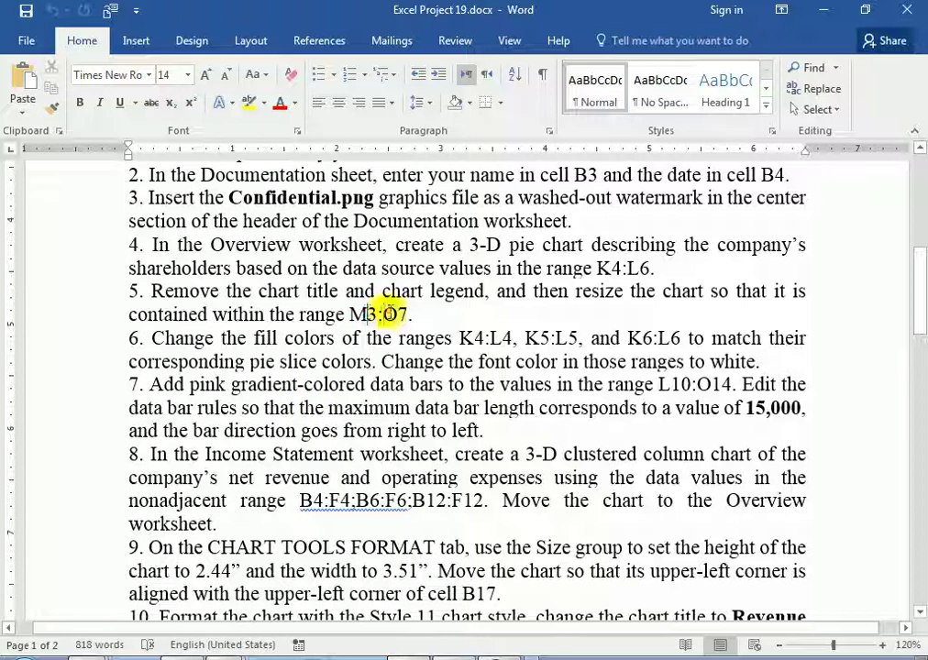
- Stretch the chart's bottom edge down to row 7 so it fits M3:O7
left_click(449, 652)
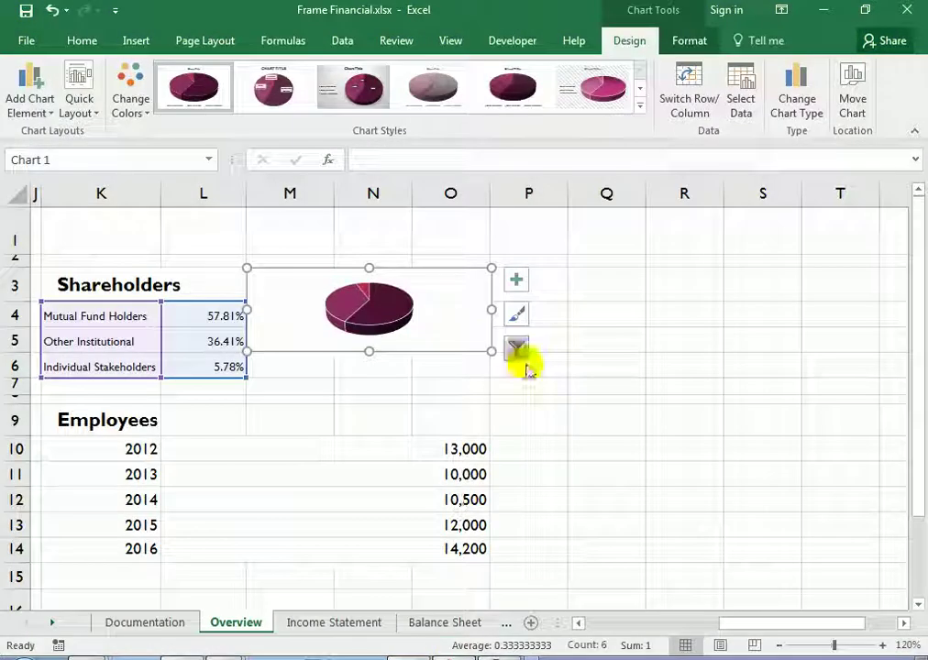
left_click_drag(490, 350, 490, 389)
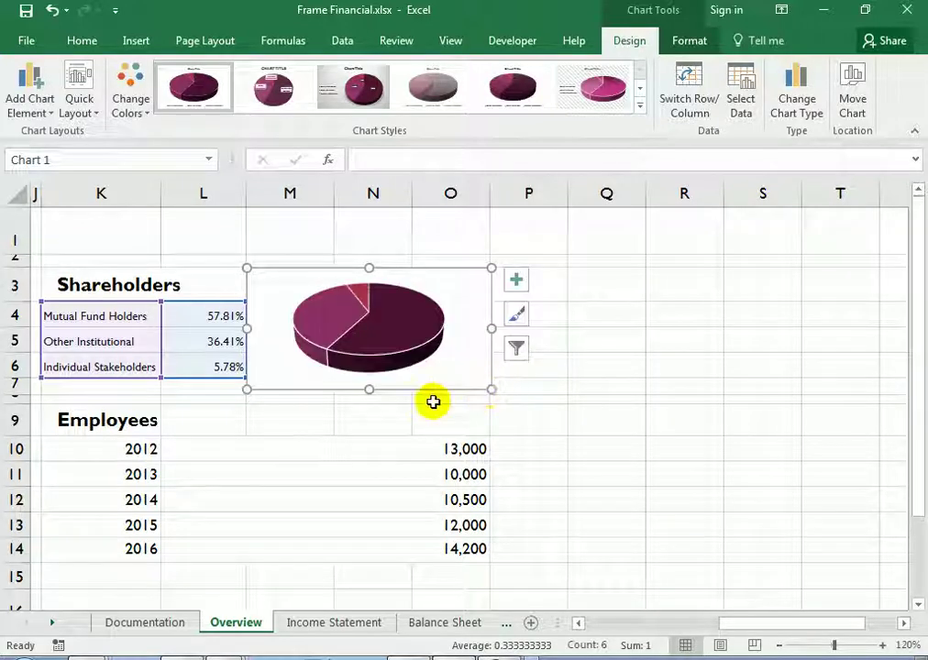
left_click_drag(369, 391, 371, 395)
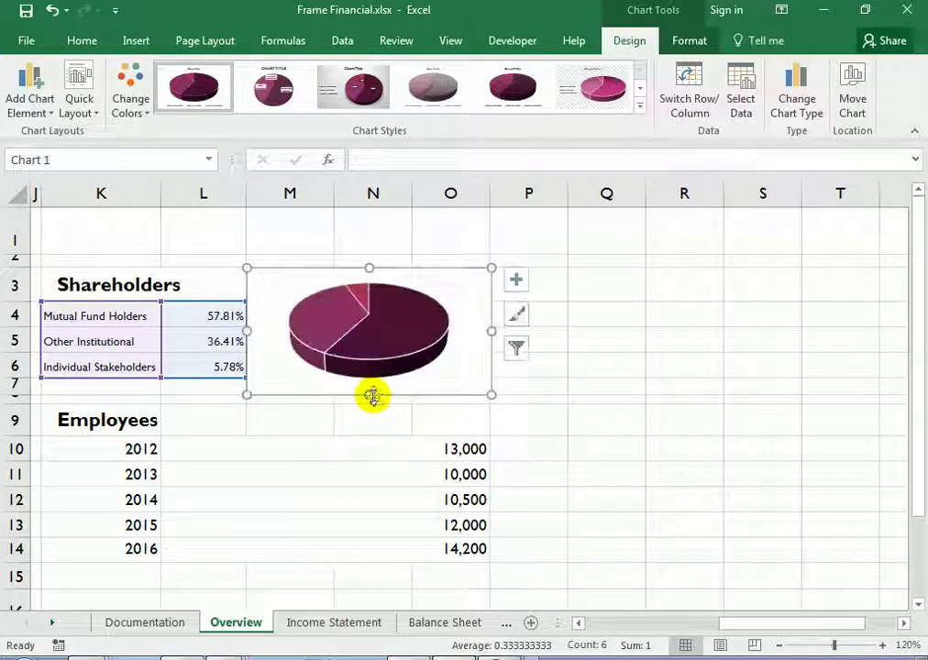
left_click(579, 365)
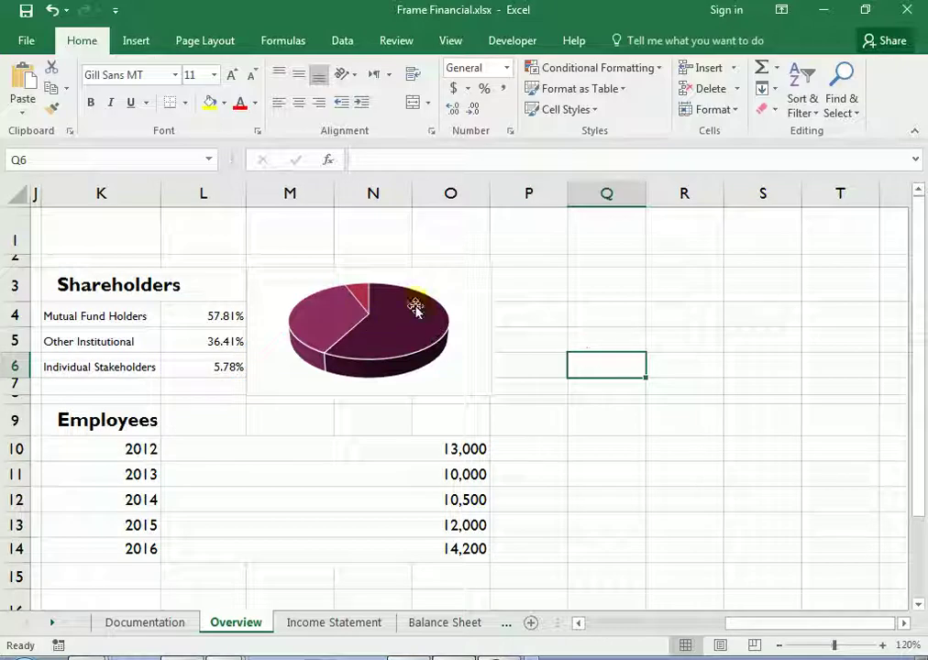
left_click(451, 290)
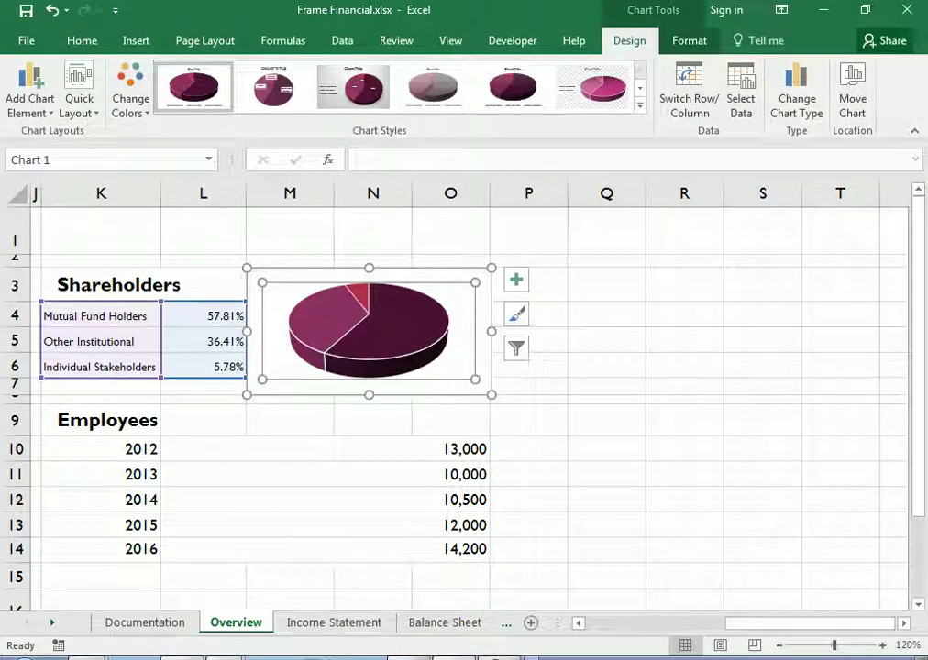
key("alt+Tab")
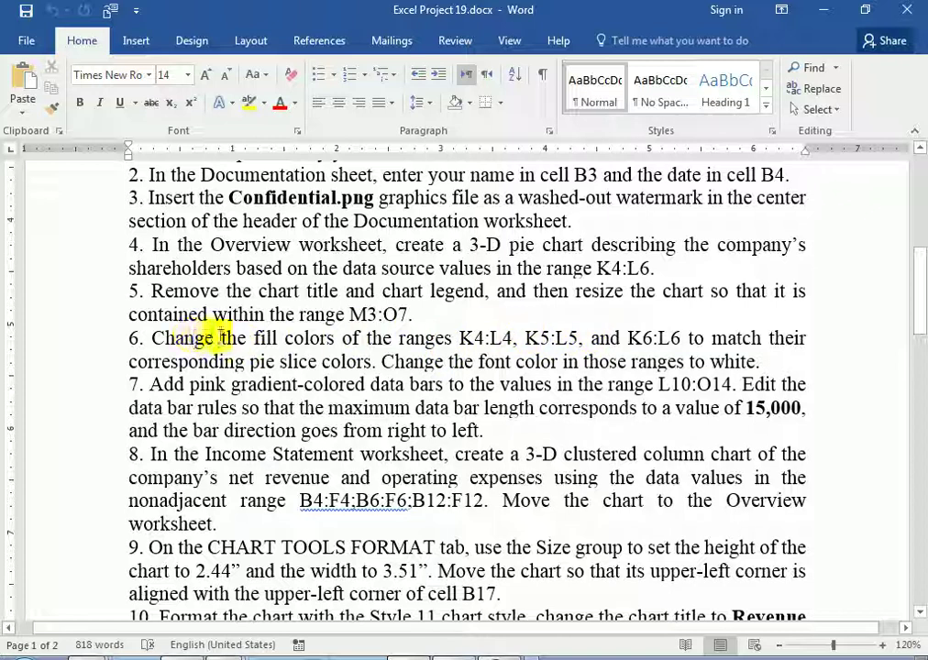
left_click(193, 338)
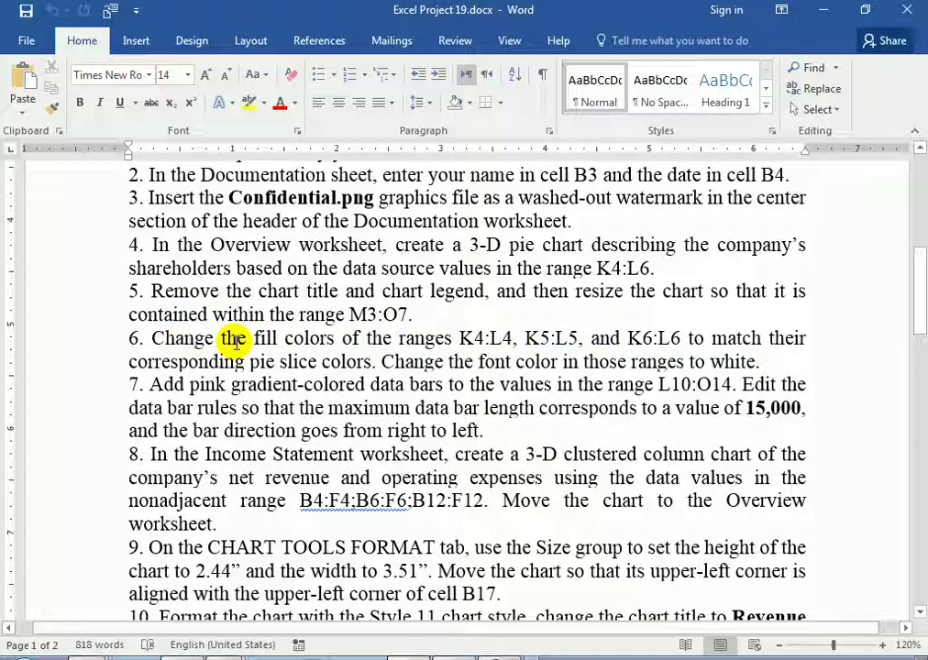